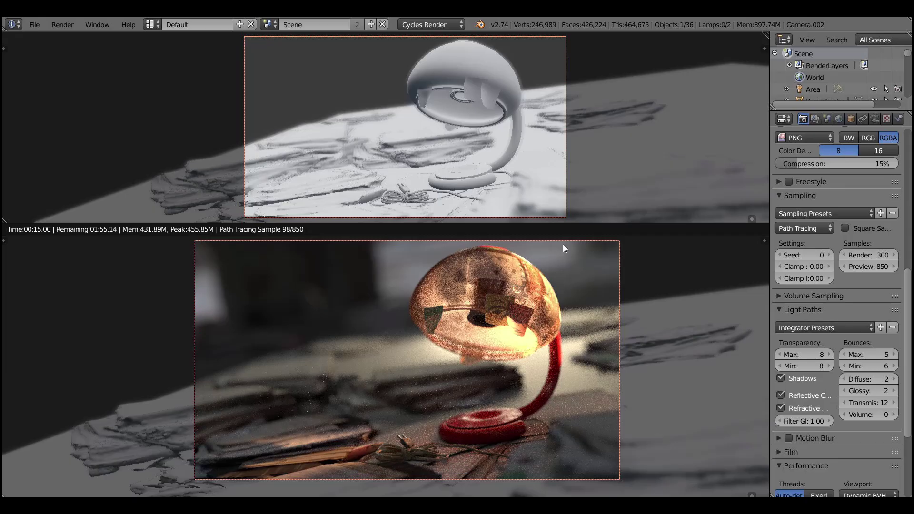
- Try several camera angles on the lamp, low under the shade and back to a wider view
{"action": "left_click", "coordinate": [516, 266]}
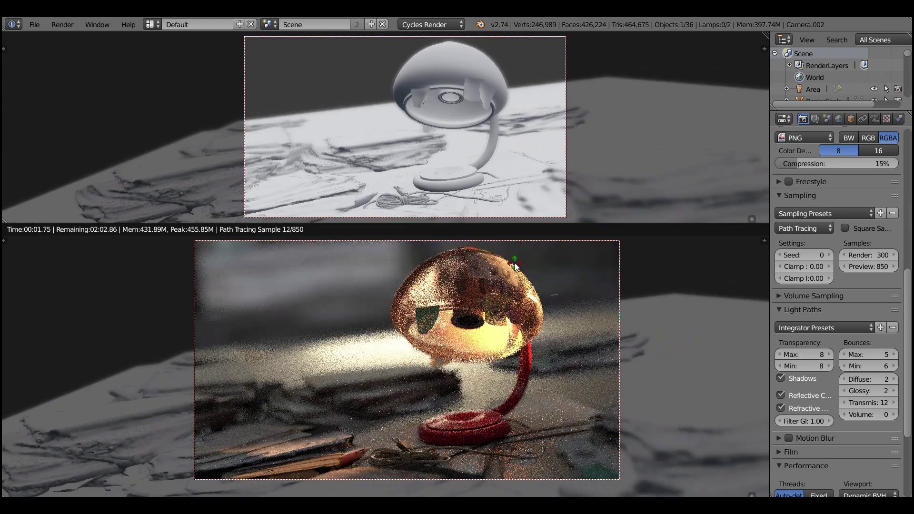
{"action": "key", "text": "ctrl+z"}
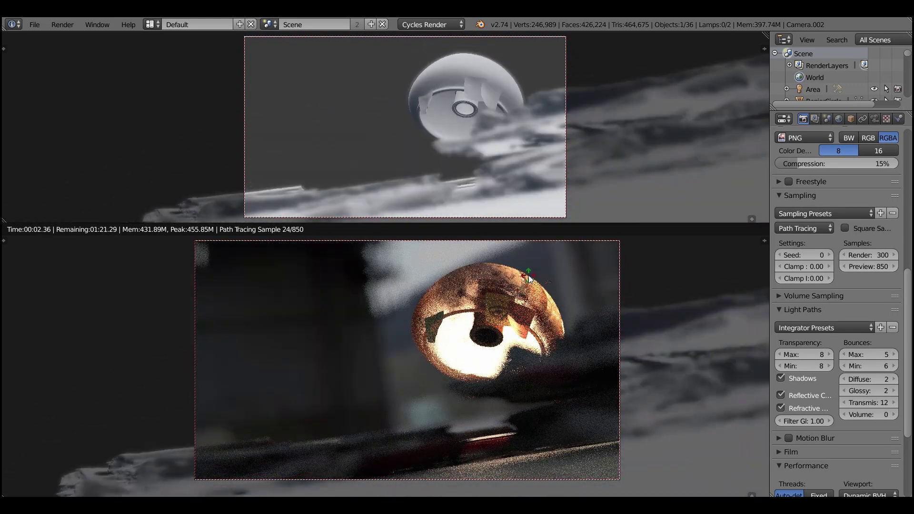
{"action": "key", "text": "ctrl+z"}
{"action": "key", "text": "ctrl+z"}
{"action": "key", "text": "ctrl+z"}
{"action": "key", "text": "ctrl+z"}
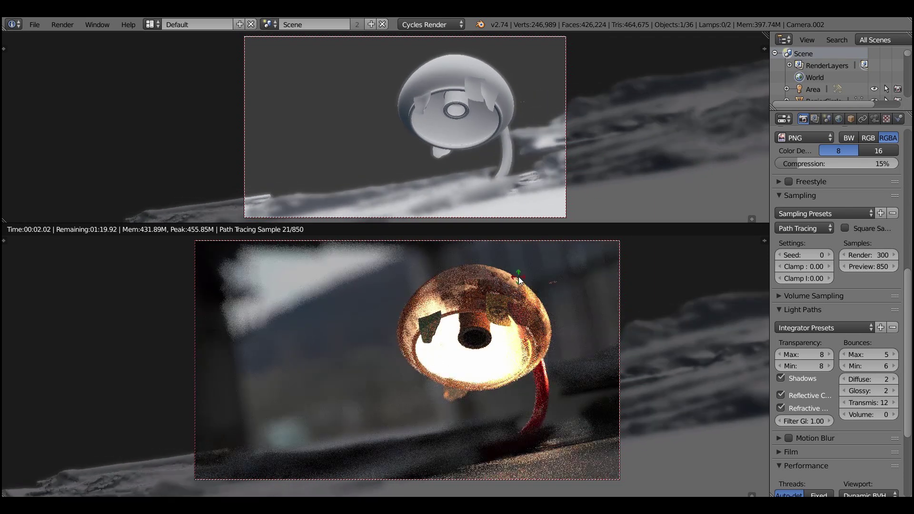
{"action": "key", "text": "ctrl+z"}
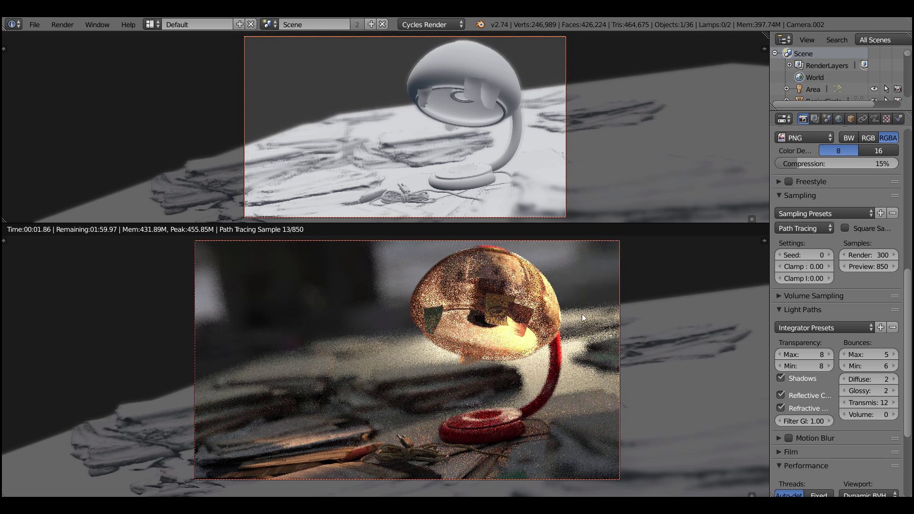
- Mirror the camera view horizontally with Ctrl+M X, then flip it back to normal
{"action": "key", "text": "ctrl+m"}
{"action": "key", "text": "x"}
{"action": "key", "text": "x"}
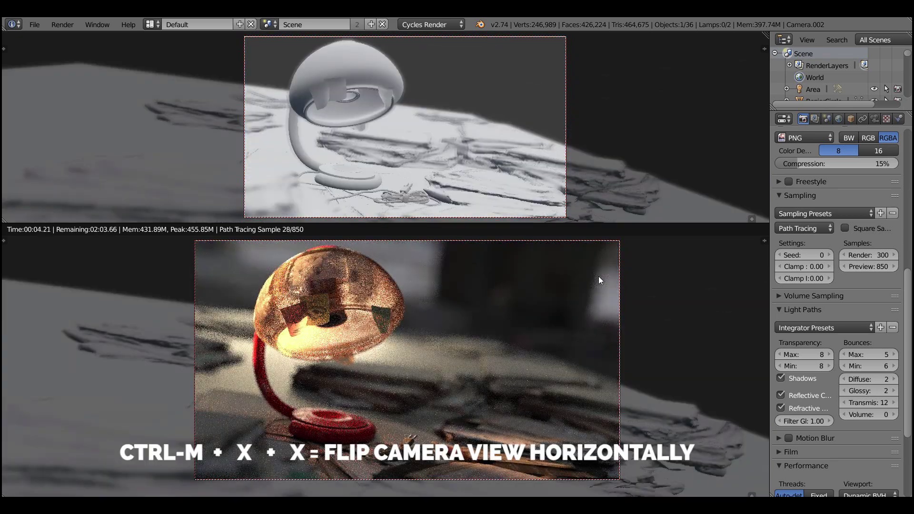
{"action": "key", "text": "ctrl+z"}
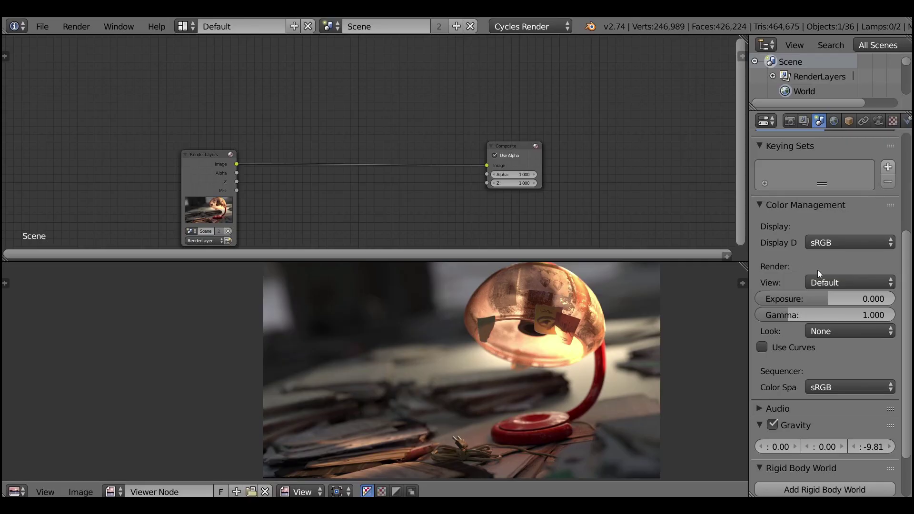
- Set the view transform to Film, raise gamma to 1.357 and set exposure to 1.273
{"action": "left_click", "coordinate": [826, 282]}
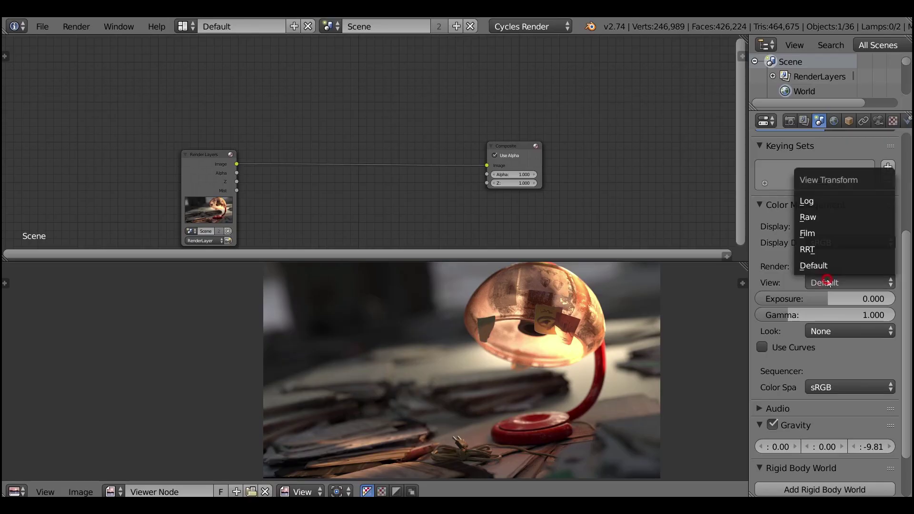
{"action": "left_click", "coordinate": [836, 233]}
{"action": "mouse_move", "coordinate": [794, 318]}
{"action": "left_mouse_down"}
{"action": "mouse_move", "coordinate": [829, 299]}
{"action": "mouse_move", "coordinate": [798, 314]}
{"action": "left_mouse_up"}
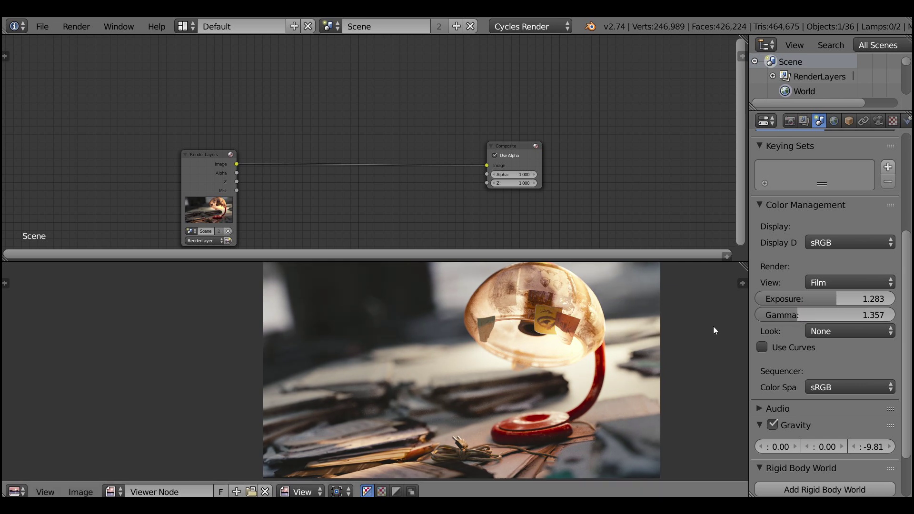
{"action": "left_click", "coordinate": [830, 304]}
{"action": "type", "text": "1.273"}
{"action": "left_click", "coordinate": [791, 276]}
- Browse the Look presets, leave the look at None, and enable Use Curves
{"action": "left_click", "coordinate": [860, 333]}
{"action": "key", "text": "Escape"}
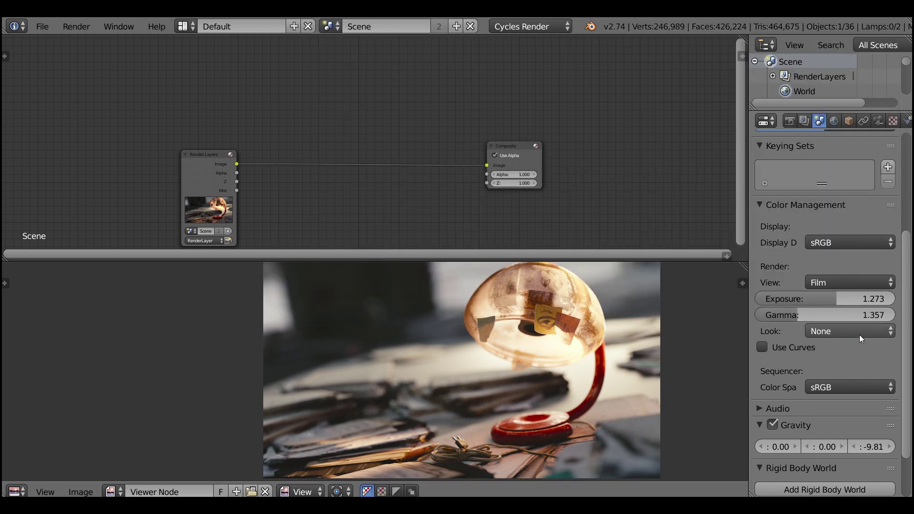
{"action": "scroll", "coordinate": [839, 333], "scroll_direction": "down", "scroll_amount": 15, "text": "ctrl"}
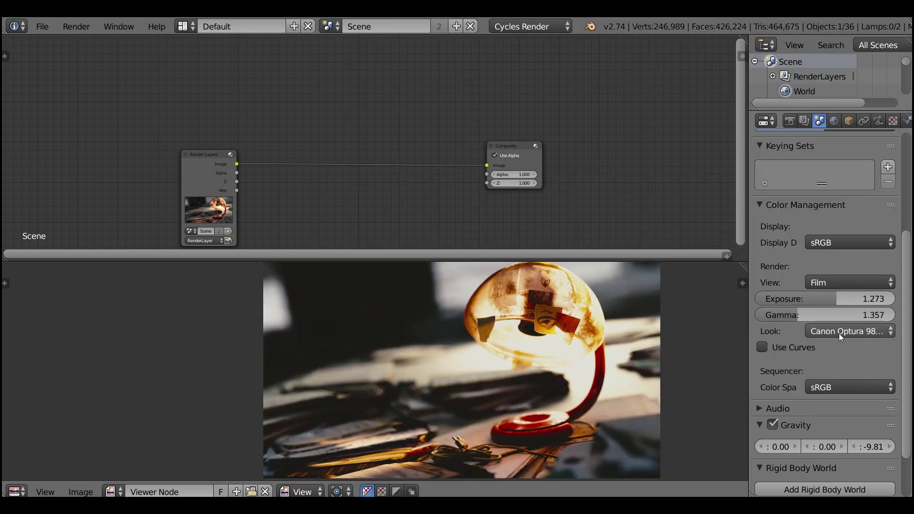
{"action": "scroll", "coordinate": [838, 333], "scroll_direction": "up", "scroll_amount": 4, "text": "ctrl"}
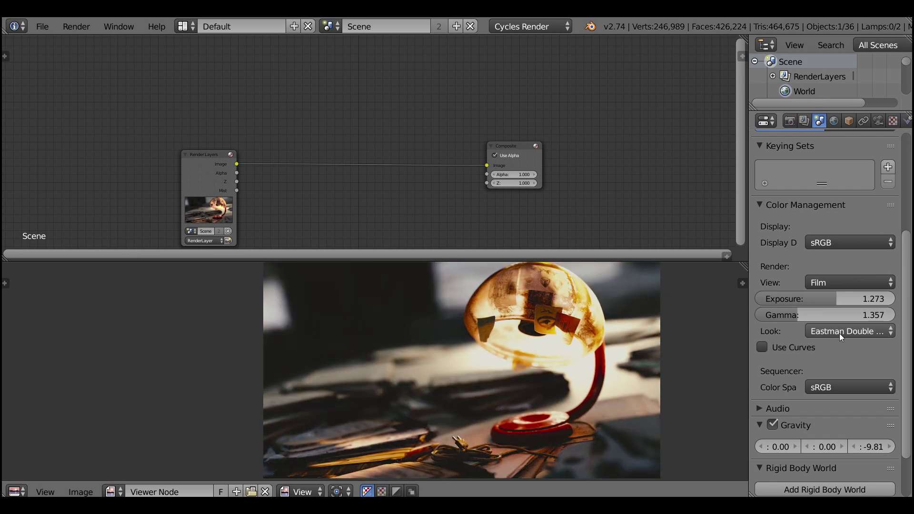
{"action": "scroll", "coordinate": [839, 333], "scroll_direction": "down", "scroll_amount": 8, "text": "ctrl"}
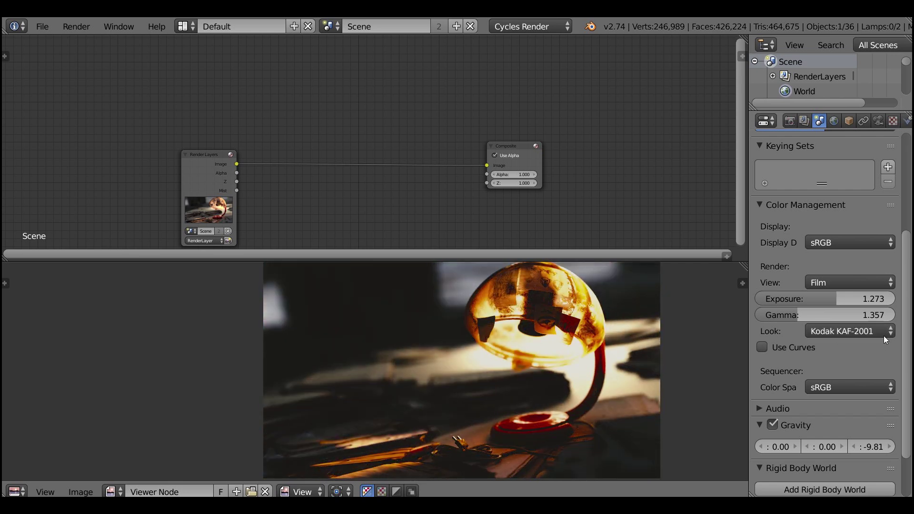
{"action": "scroll", "coordinate": [882, 333], "scroll_direction": "up", "scroll_amount": 4, "text": "ctrl"}
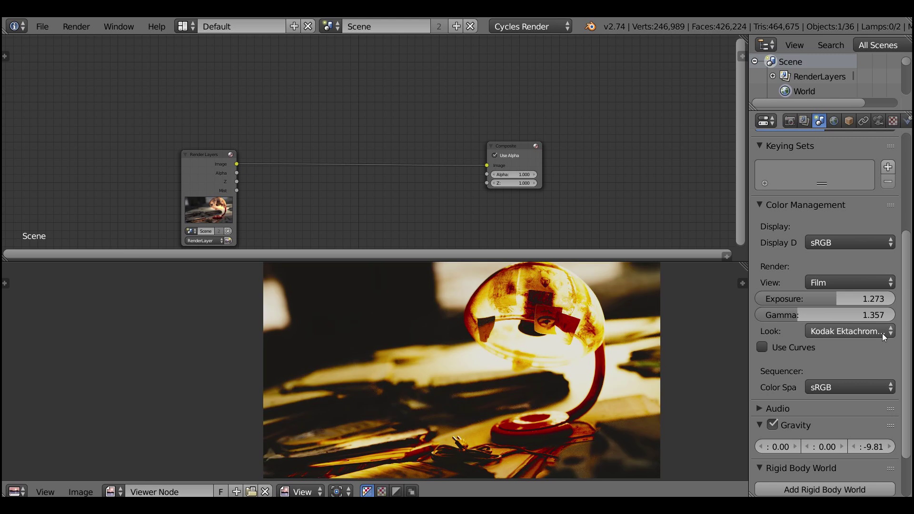
{"action": "left_click", "coordinate": [884, 331]}
{"action": "left_click", "coordinate": [362, 317]}
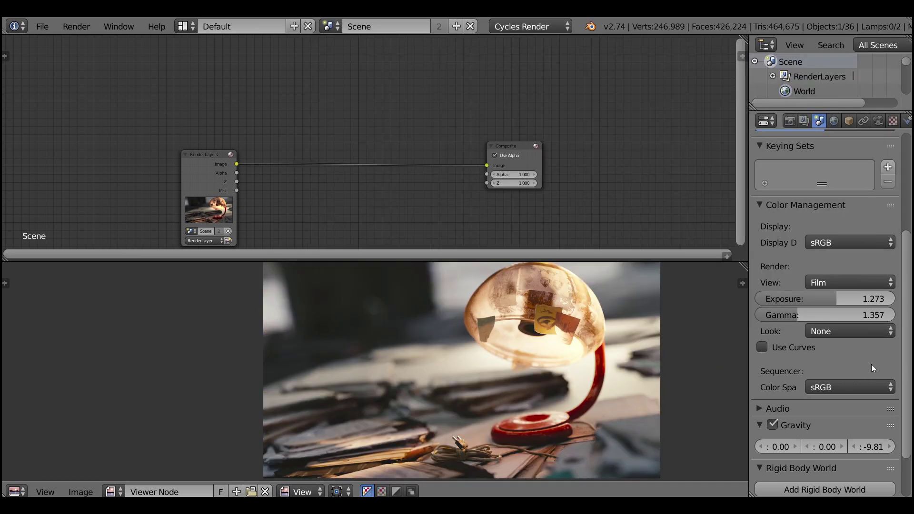
{"action": "left_click", "coordinate": [761, 347]}
- Nudge a point on the blue curve near the shadows, then untick Use Curves
{"action": "scroll", "coordinate": [809, 419], "scroll_direction": "down", "scroll_amount": 1}
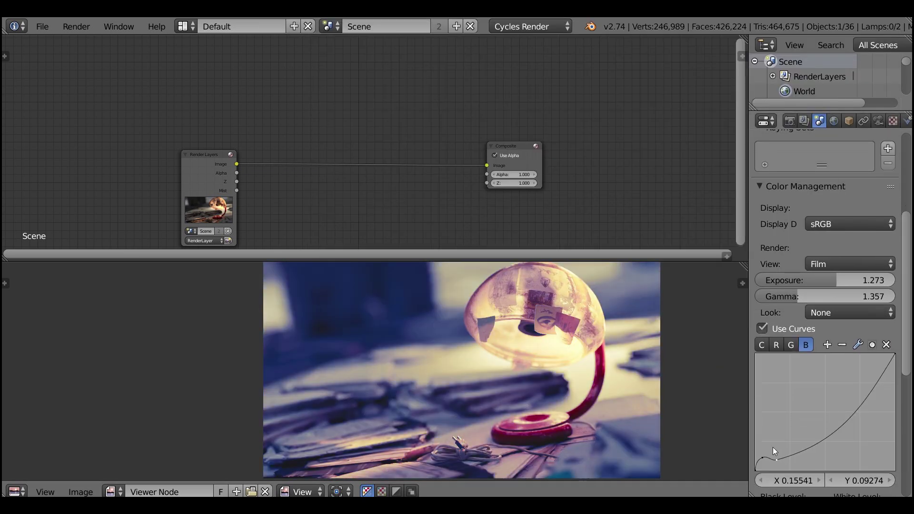
{"action": "mouse_move", "coordinate": [761, 458]}
{"action": "left_mouse_down"}
{"action": "mouse_move", "coordinate": [769, 467]}
{"action": "mouse_move", "coordinate": [761, 462]}
{"action": "left_mouse_up"}
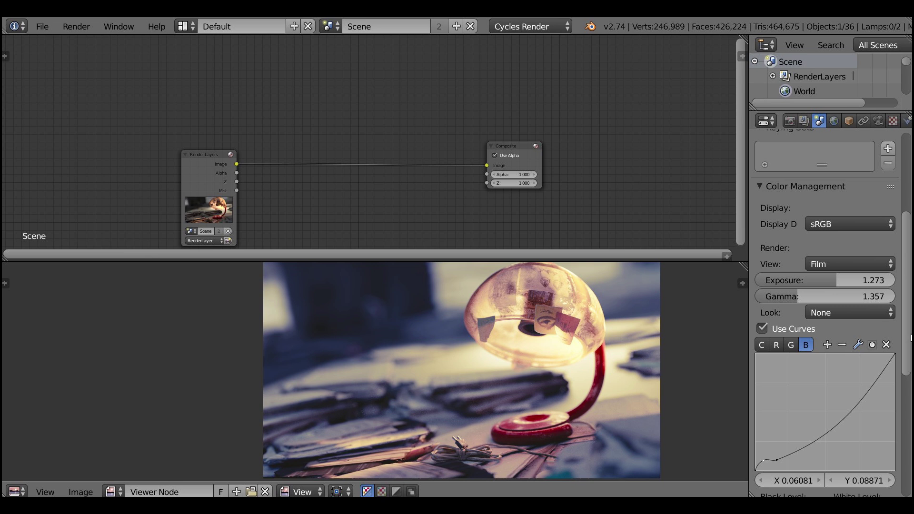
{"action": "left_click", "coordinate": [761, 328]}
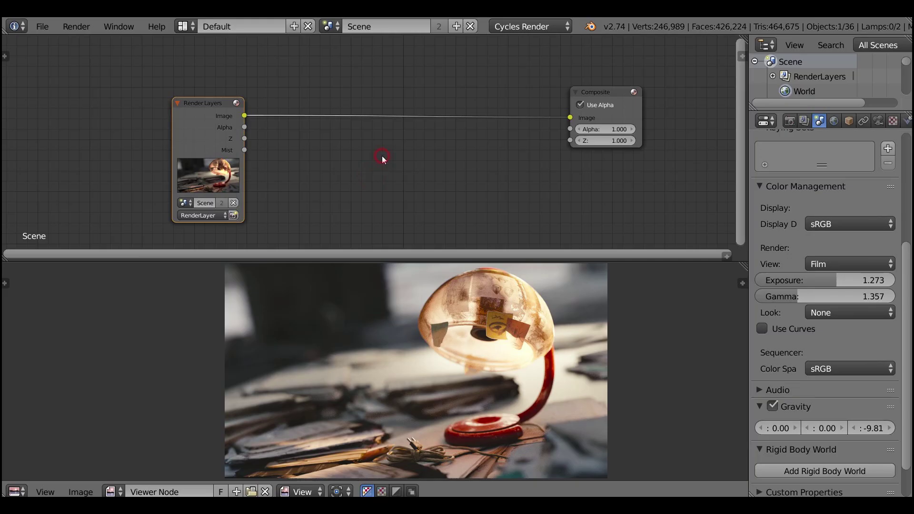
{"action": "key", "text": "shift+a"}
{"action": "left_click", "coordinate": [211, 119], "text": "ctrl+shift"}
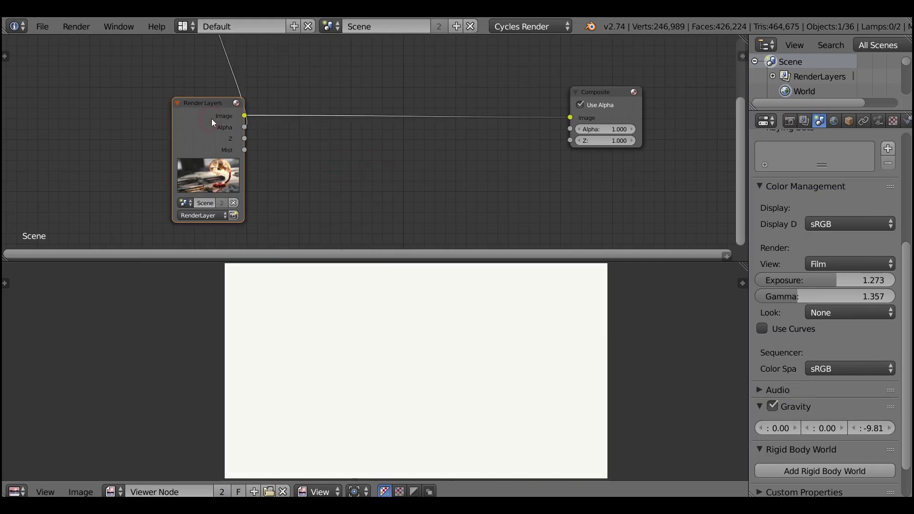
{"action": "left_click", "coordinate": [211, 118], "text": "ctrl+shift"}
{"action": "key", "text": "shift+a"}
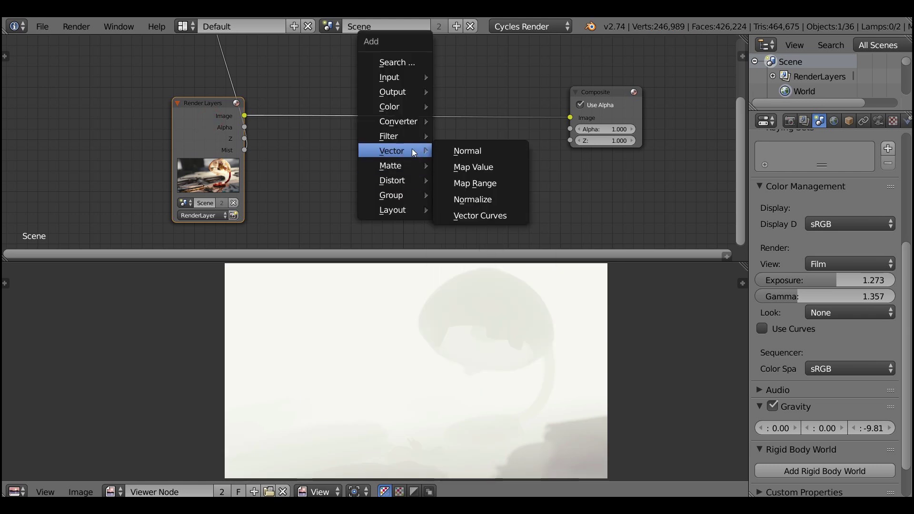
{"action": "left_click", "coordinate": [454, 135]}
{"action": "left_click", "coordinate": [289, 117]}
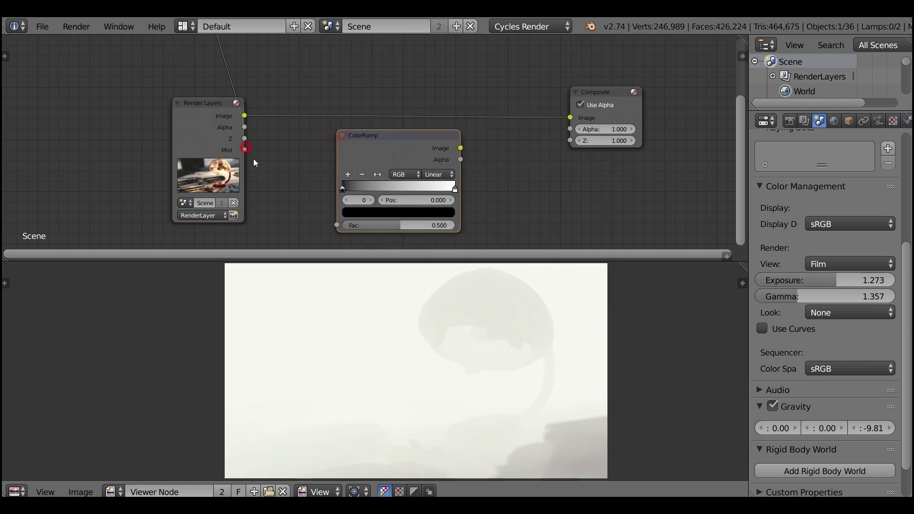
{"action": "left_click_drag", "start_coordinate": [245, 149], "coordinate": [336, 225]}
{"action": "left_click", "coordinate": [411, 147], "text": "ctrl+shift"}
{"action": "left_click_drag", "start_coordinate": [344, 187], "coordinate": [403, 185]}
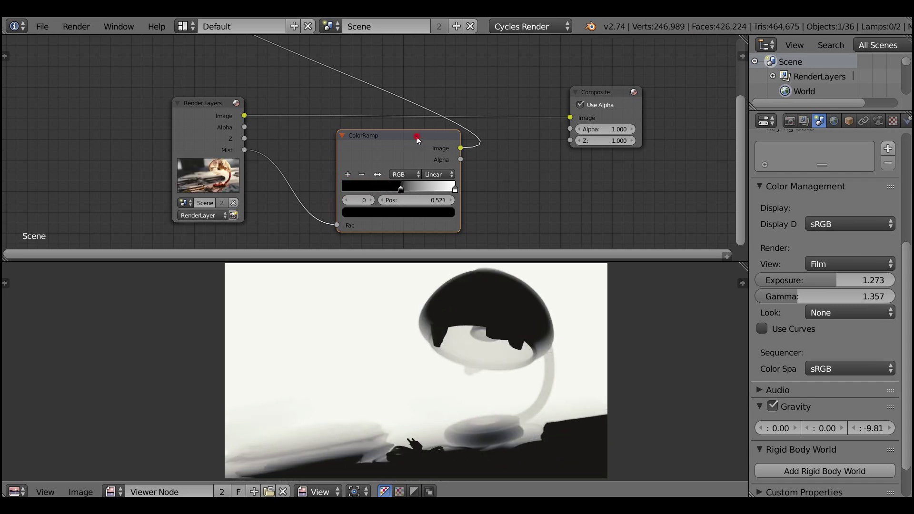
{"action": "left_click_drag", "start_coordinate": [418, 138], "coordinate": [464, 185]}
{"action": "key", "text": "shift+a"}
{"action": "left_click", "coordinate": [595, 271]}
{"action": "left_click", "coordinate": [406, 84]}
{"action": "left_click", "coordinate": [491, 117], "text": "ctrl+shift"}
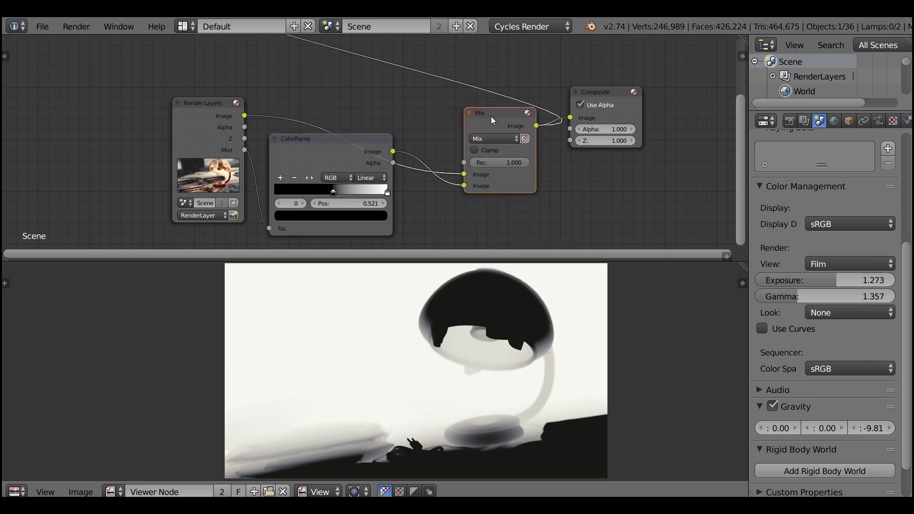
{"action": "left_click", "coordinate": [495, 124]}
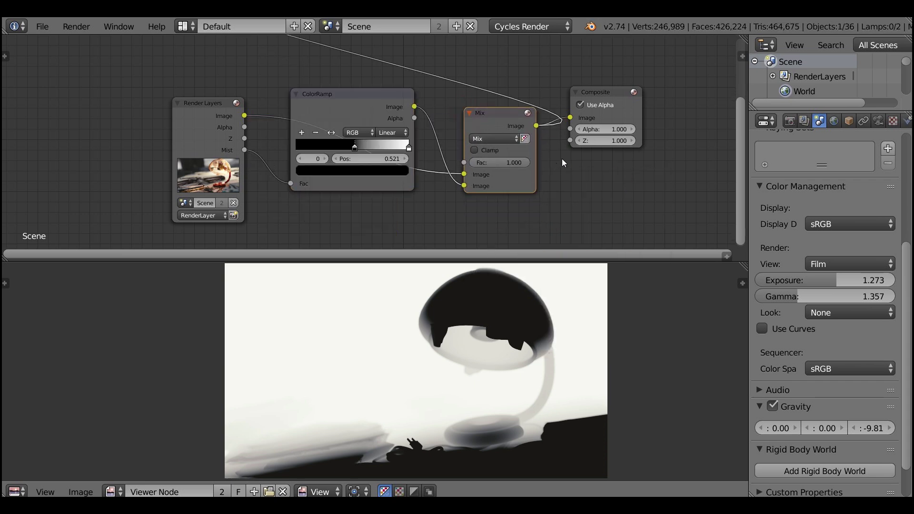
{"action": "left_click", "coordinate": [494, 138]}
{"action": "left_click", "coordinate": [504, 157]}
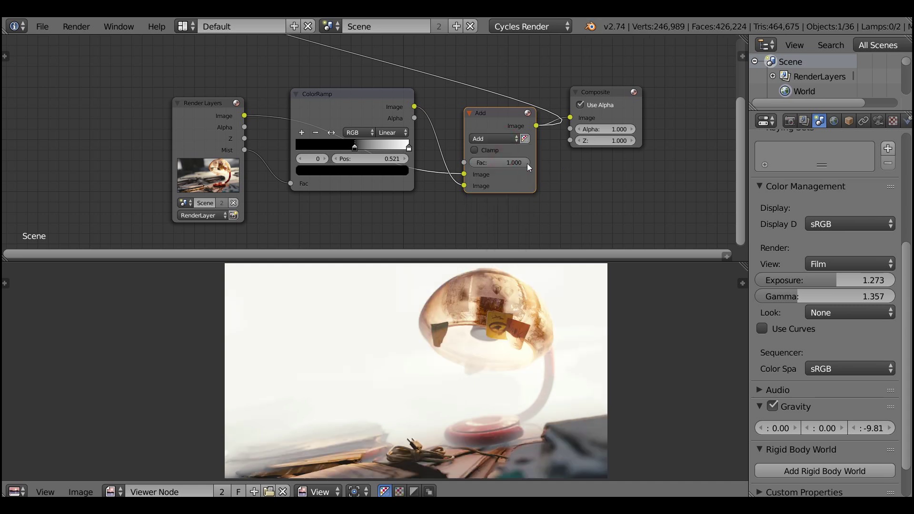
{"action": "left_click_drag", "start_coordinate": [527, 163], "coordinate": [478, 163]}
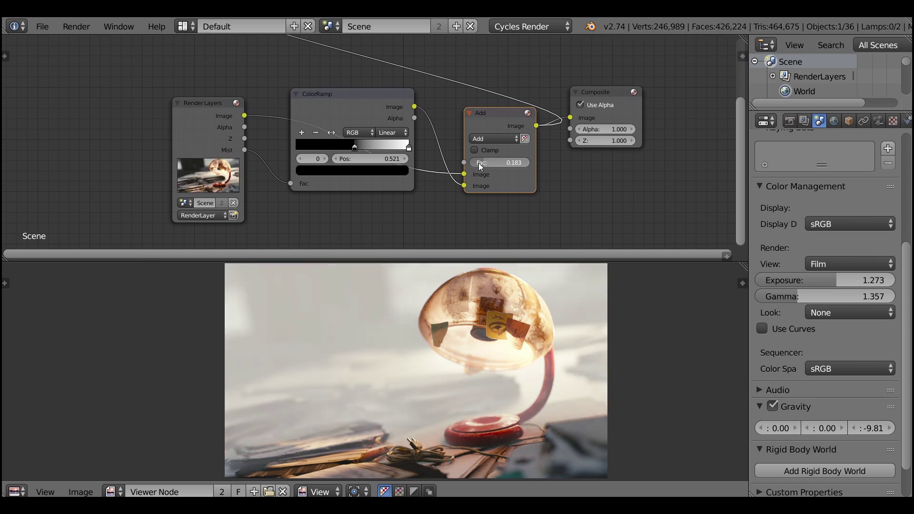
{"action": "left_click", "coordinate": [409, 147]}
{"action": "left_click", "coordinate": [381, 170]}
{"action": "left_click", "coordinate": [340, 213]}
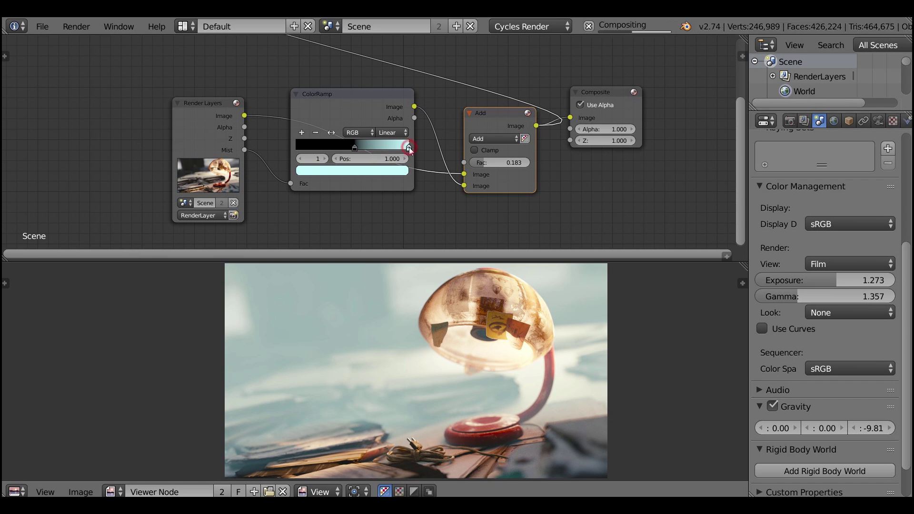
{"action": "key", "text": "ctrl+x"}
{"action": "mouse_move", "coordinate": [570, 118]}
{"action": "left_mouse_down"}
{"action": "mouse_move", "coordinate": [535, 127]}
{"action": "mouse_move", "coordinate": [569, 118]}
{"action": "left_mouse_up"}
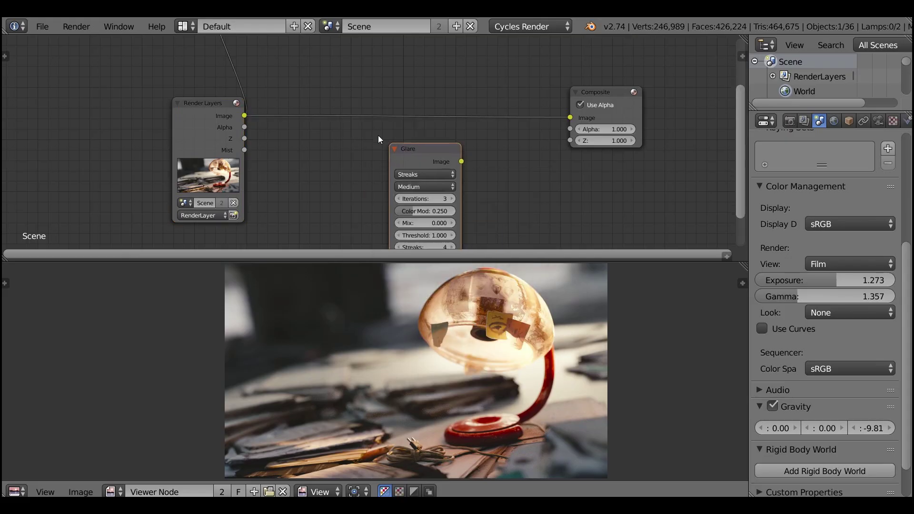
- Insert a Glare node between Render Layers and Composite, set to Fog Glow with threshold 0.340
{"action": "left_click", "coordinate": [374, 93]}
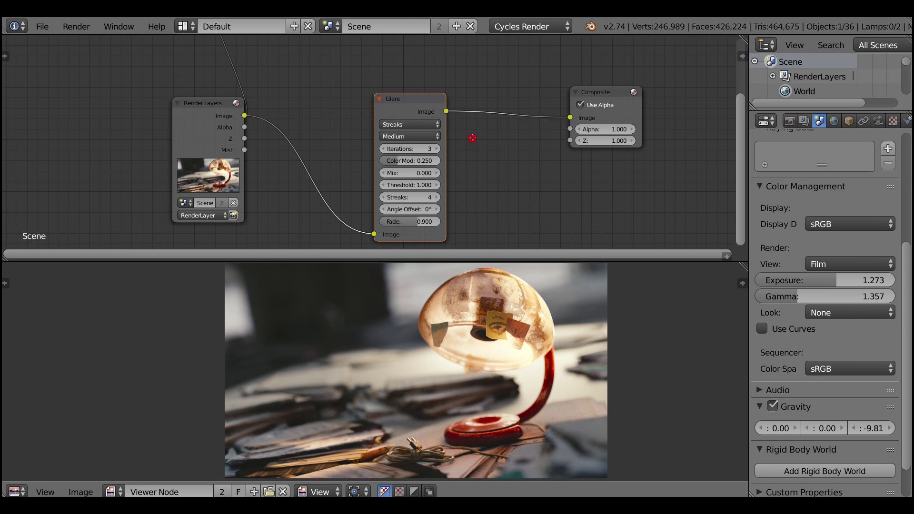
{"action": "scroll", "coordinate": [472, 138], "scroll_direction": "up", "scroll_amount": 2}
{"action": "left_click", "coordinate": [435, 106]}
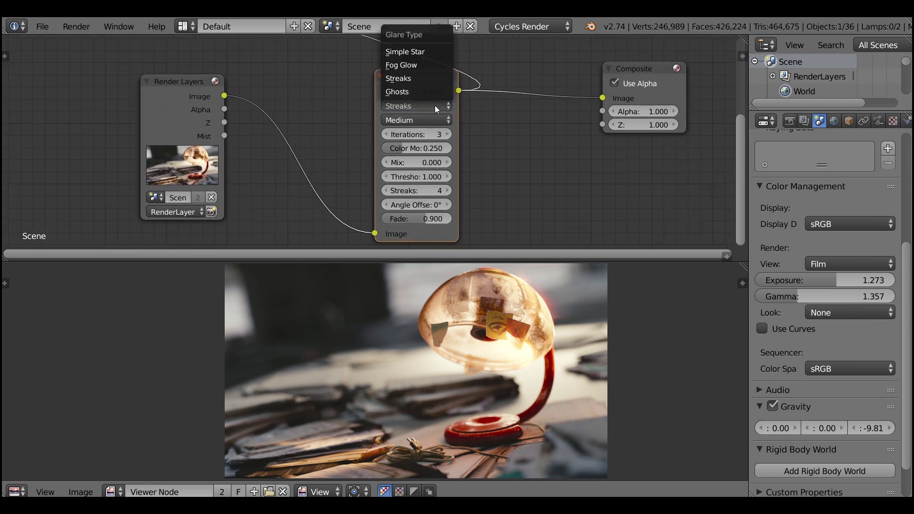
{"action": "left_click", "coordinate": [419, 66]}
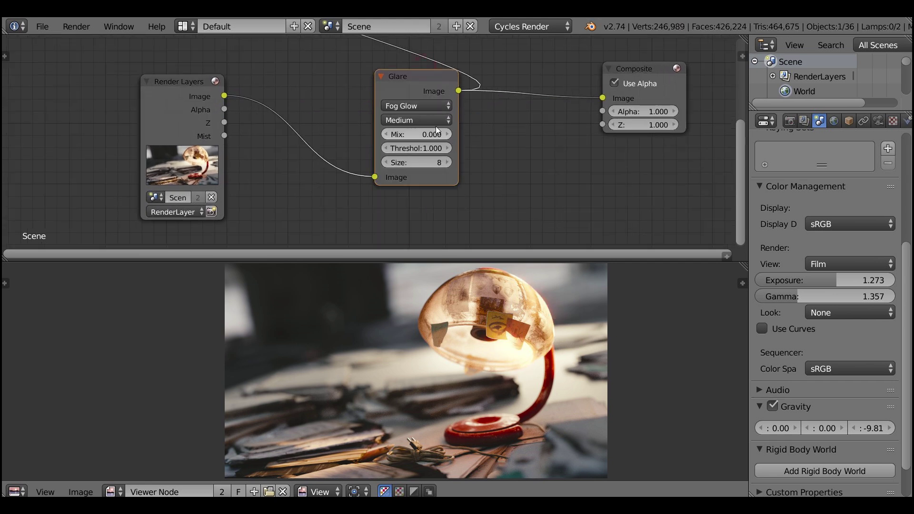
{"action": "left_click_drag", "start_coordinate": [425, 150], "coordinate": [413, 147]}
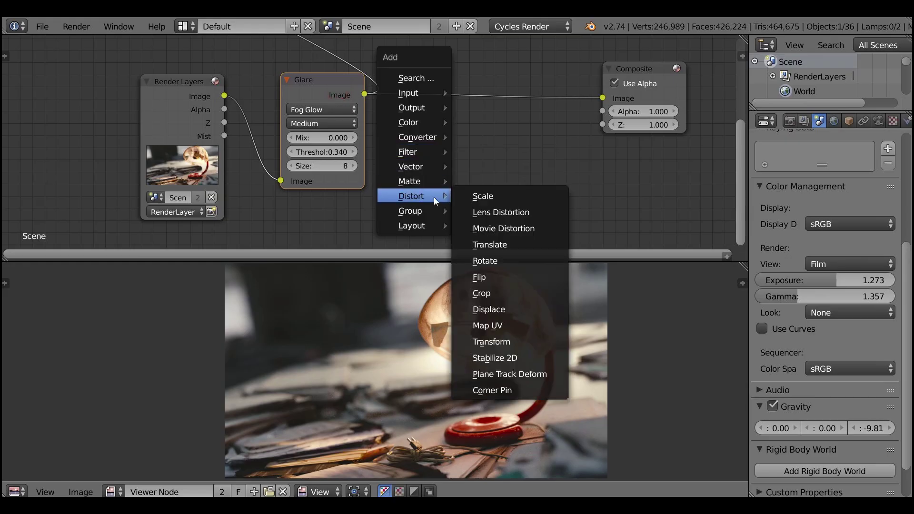
- Insert a Lens Distortion node after the Glare with Dispersion 0.011, muting it to compare
{"action": "left_click", "coordinate": [536, 213]}
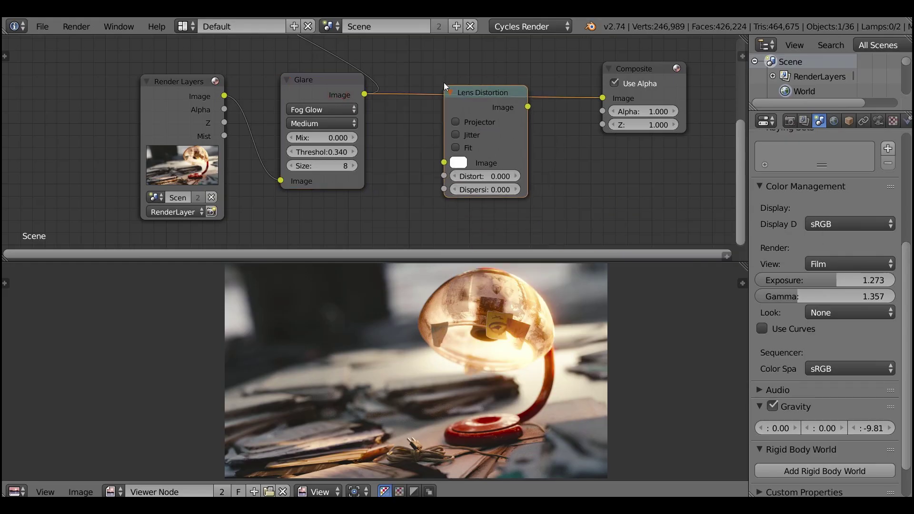
{"action": "left_click", "coordinate": [445, 80]}
{"action": "mouse_move", "coordinate": [493, 184]}
{"action": "left_mouse_down"}
{"action": "mouse_move", "coordinate": [591, 184]}
{"action": "mouse_move", "coordinate": [476, 184]}
{"action": "left_mouse_up"}
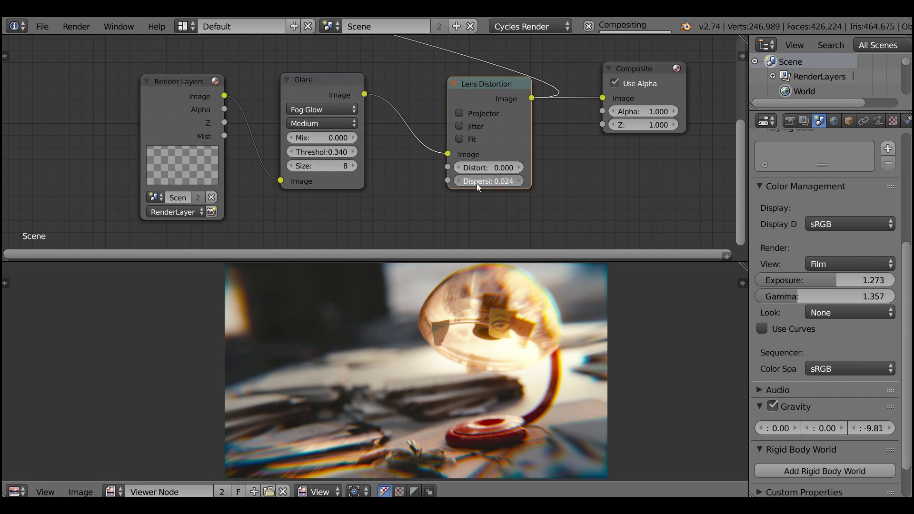
{"action": "left_click", "coordinate": [476, 183]}
{"action": "type", "text": "0.011"}
{"action": "key", "text": "Return"}
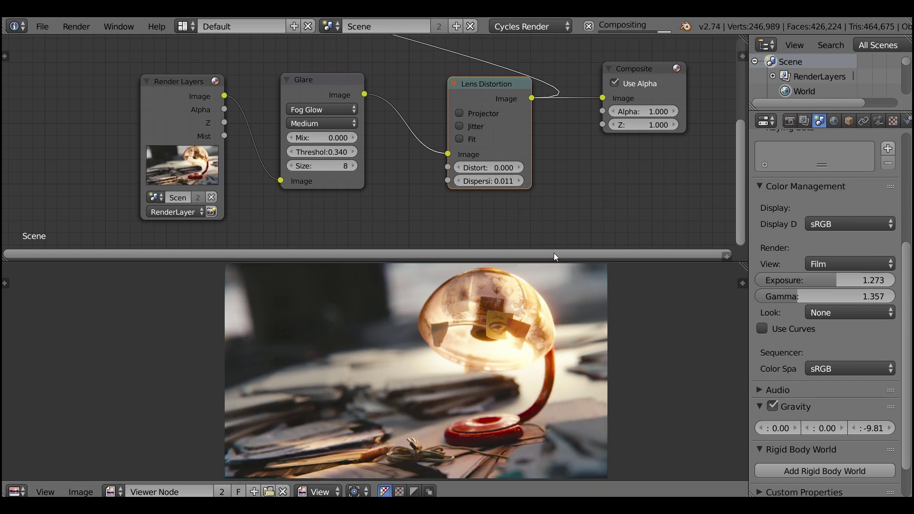
{"action": "scroll", "coordinate": [587, 426], "scroll_direction": "up", "scroll_amount": 4}
{"action": "scroll", "coordinate": [587, 426], "scroll_direction": "up", "scroll_amount": 2}
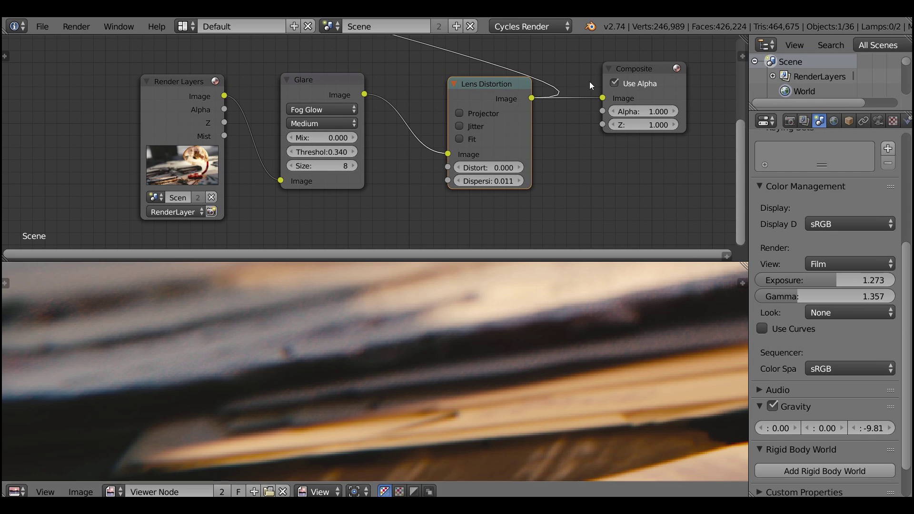
{"action": "key", "text": "m"}
{"action": "key", "text": "m"}
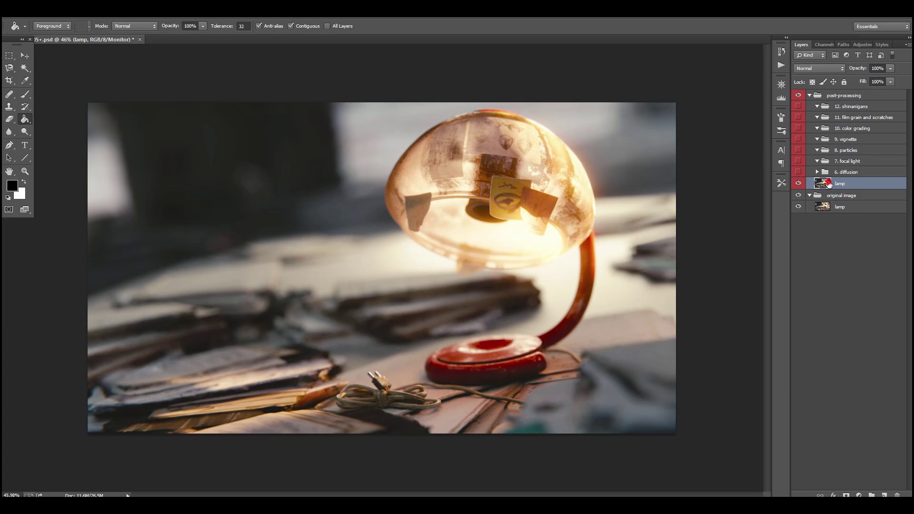
- Apply a Gaussian Blur of a few pixels to the lamp layer
{"action": "left_click", "coordinate": [150, 9]}
{"action": "mouse_move", "coordinate": [195, 116]}
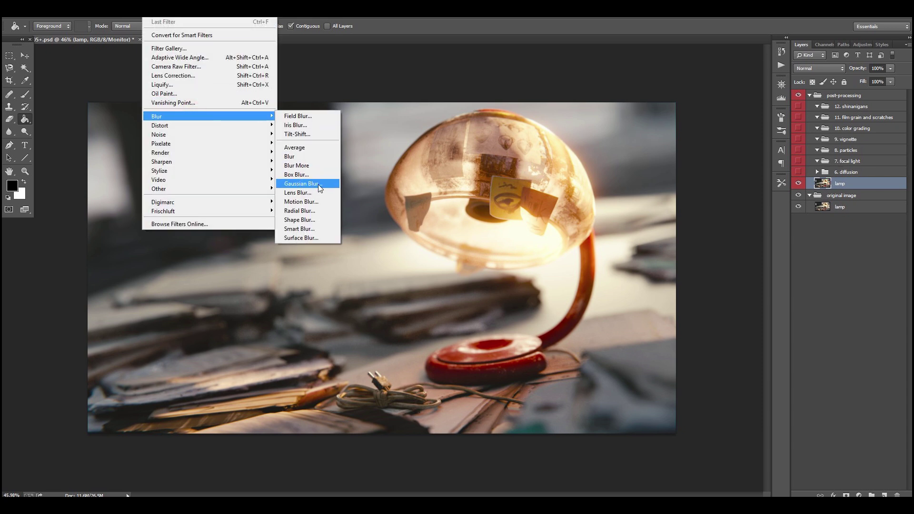
{"action": "left_click", "coordinate": [303, 183]}
{"action": "mouse_move", "coordinate": [733, 291]}
{"action": "left_mouse_down"}
{"action": "mouse_move", "coordinate": [704, 292]}
{"action": "mouse_move", "coordinate": [716, 292]}
{"action": "left_mouse_up"}
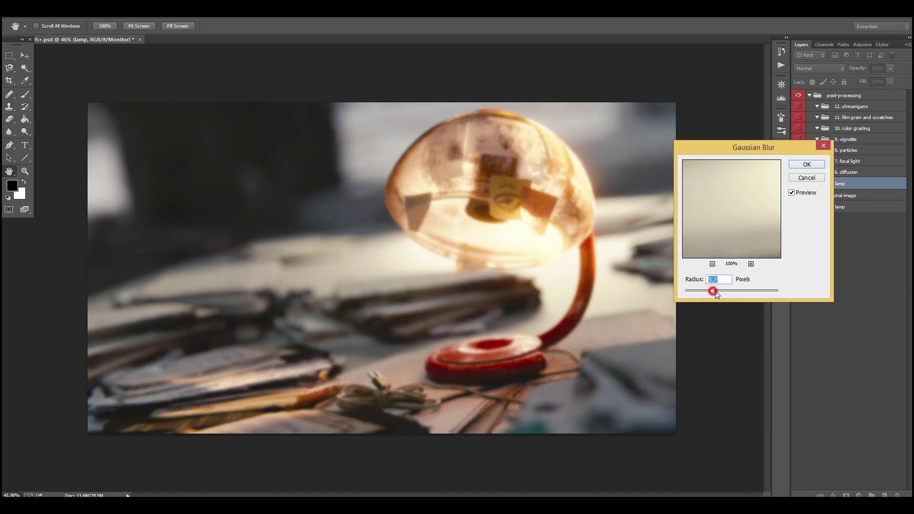
{"action": "left_click", "coordinate": [807, 164]}
{"action": "key", "text": "g"}
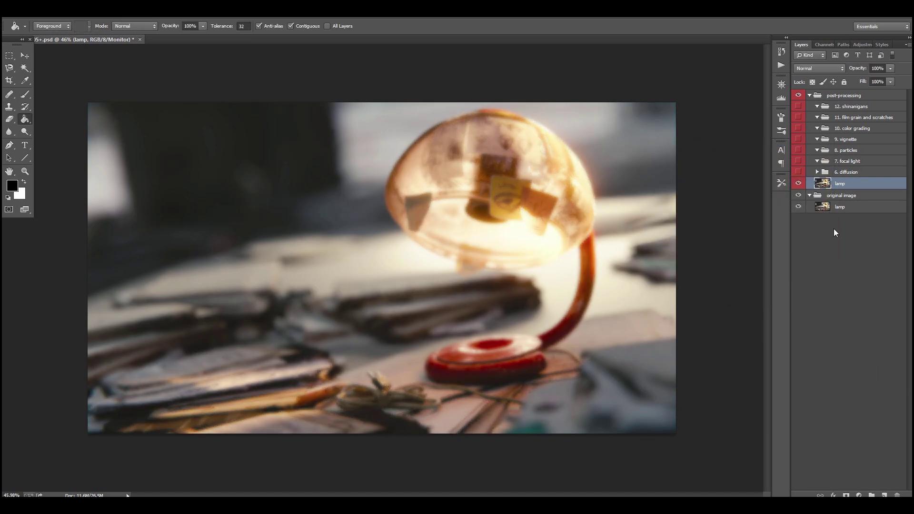
- Brighten the blurred lamp layer with a Curves adjustment lifting the shadows
{"action": "key", "text": "ctrl+m"}
{"action": "left_click_drag", "start_coordinate": [710, 280], "coordinate": [705, 280]}
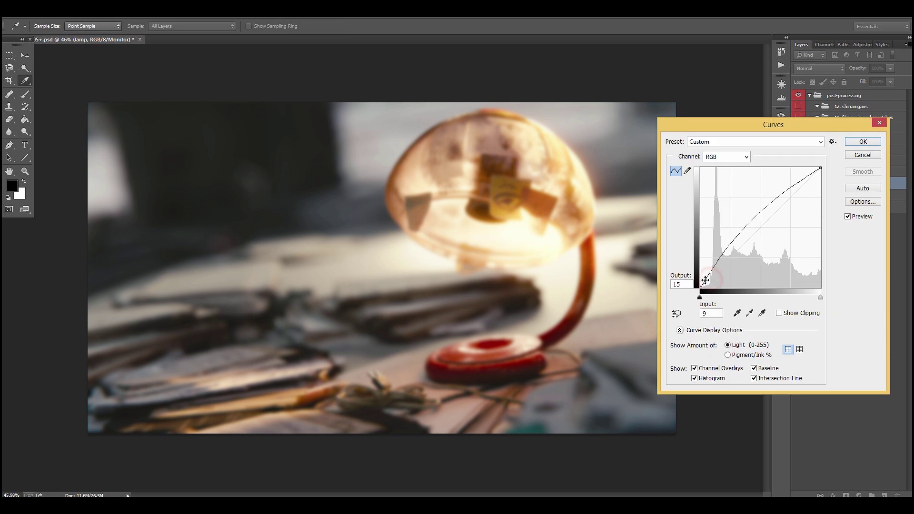
{"action": "mouse_move", "coordinate": [778, 202]}
{"action": "left_mouse_down"}
{"action": "mouse_move", "coordinate": [783, 194]}
{"action": "mouse_move", "coordinate": [787, 203]}
{"action": "left_mouse_up"}
{"action": "mouse_move", "coordinate": [705, 280]}
{"action": "left_mouse_down"}
{"action": "mouse_move", "coordinate": [704, 259]}
{"action": "mouse_move", "coordinate": [704, 279]}
{"action": "left_mouse_up"}
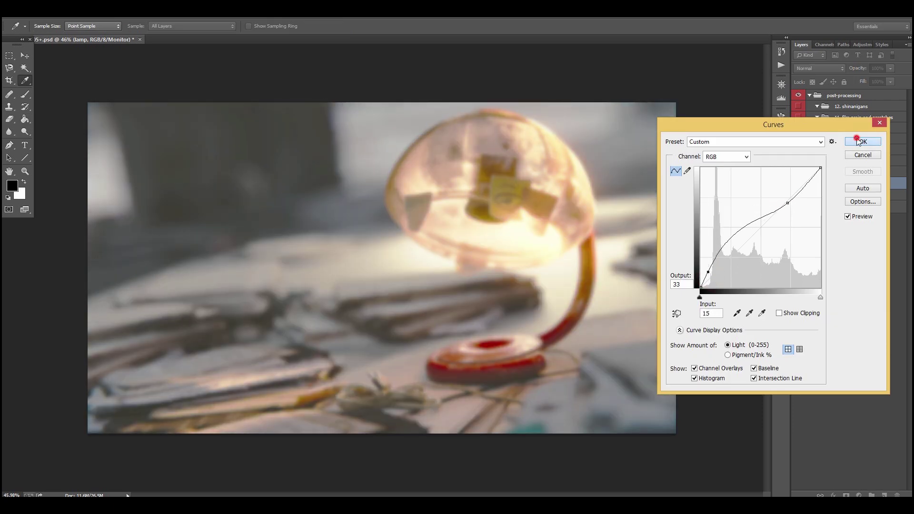
{"action": "left_click", "coordinate": [863, 141]}
- Blend the glow layer as Soft Light at 20% opacity and compare it on and off
{"action": "left_click", "coordinate": [818, 68]}
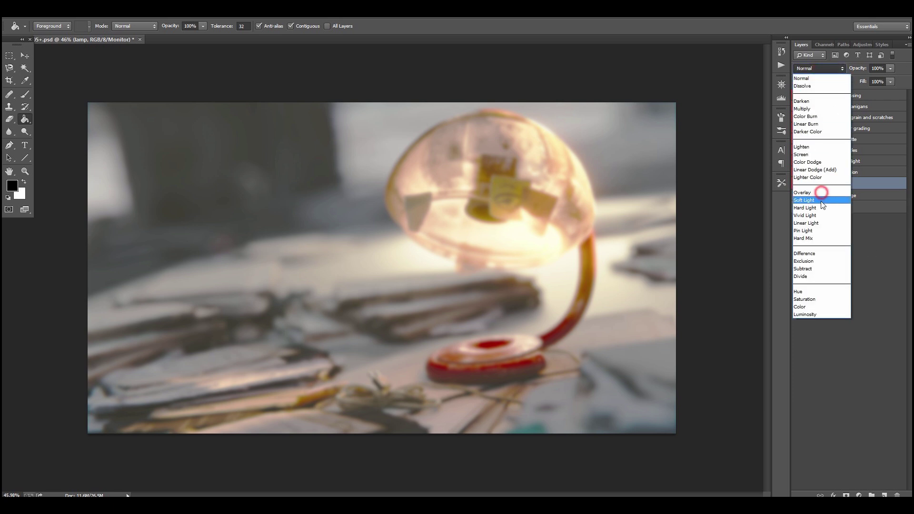
{"action": "left_click", "coordinate": [821, 199]}
{"action": "left_click", "coordinate": [890, 68]}
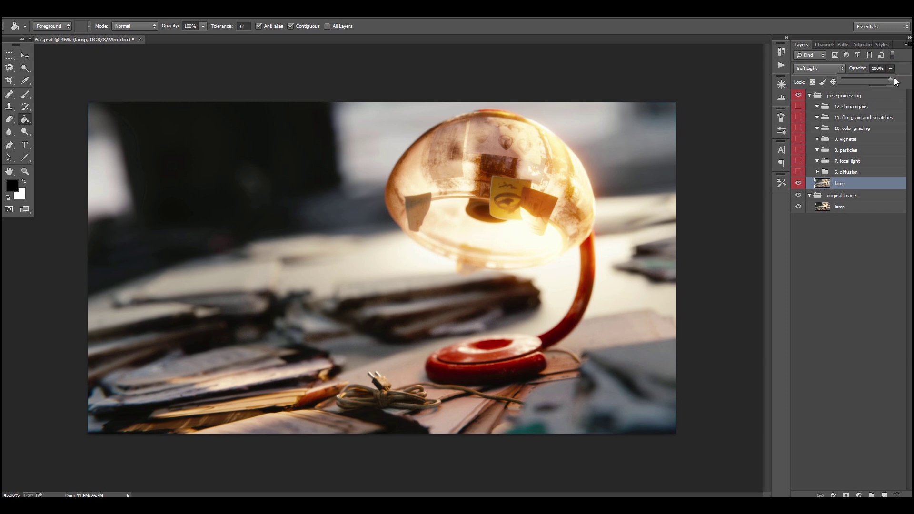
{"action": "mouse_move", "coordinate": [841, 81]}
{"action": "left_mouse_down"}
{"action": "mouse_move", "coordinate": [886, 84]}
{"action": "mouse_move", "coordinate": [845, 80]}
{"action": "left_mouse_up"}
{"action": "left_click", "coordinate": [798, 183]}
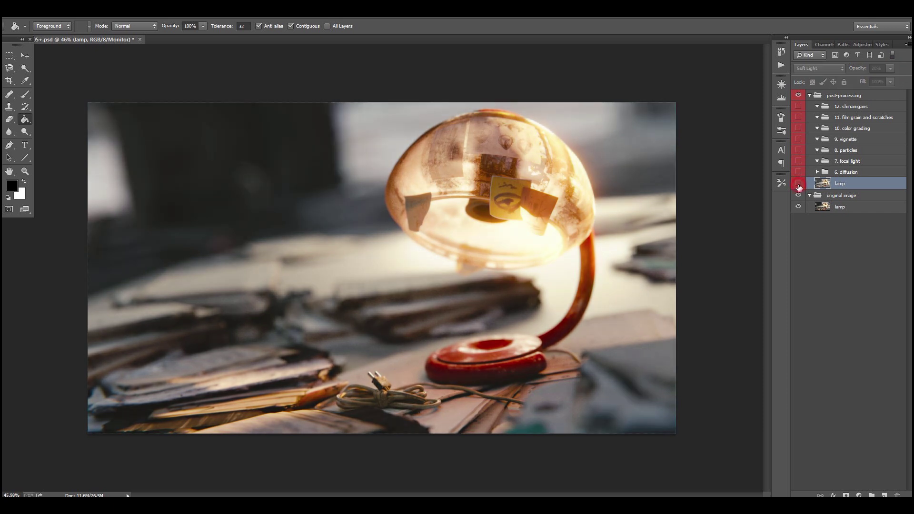
{"action": "left_click", "coordinate": [798, 183]}
{"action": "left_click", "coordinate": [798, 184]}
{"action": "left_click", "coordinate": [798, 184]}
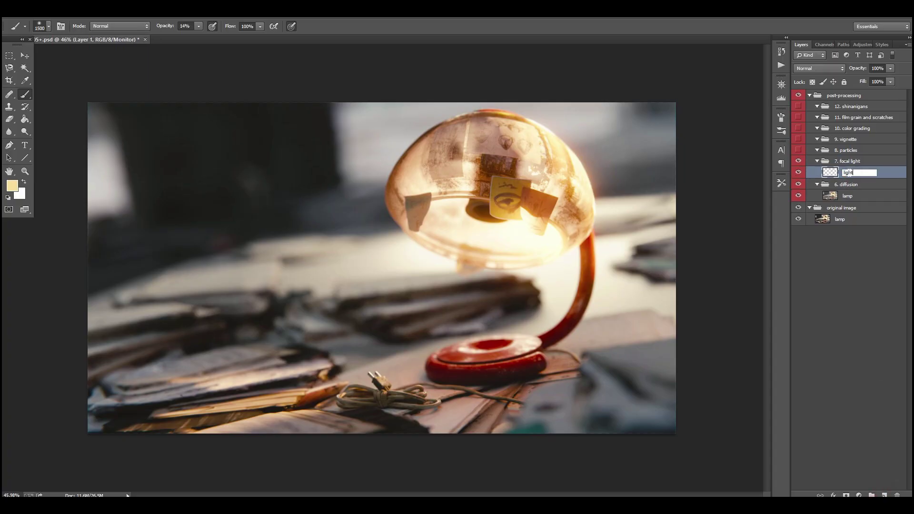
- Paint soft pale light over the lamp dome, the area below it, and the base
{"action": "left_click_drag", "start_coordinate": [516, 121], "coordinate": [545, 135]}
{"action": "left_click", "coordinate": [510, 179]}
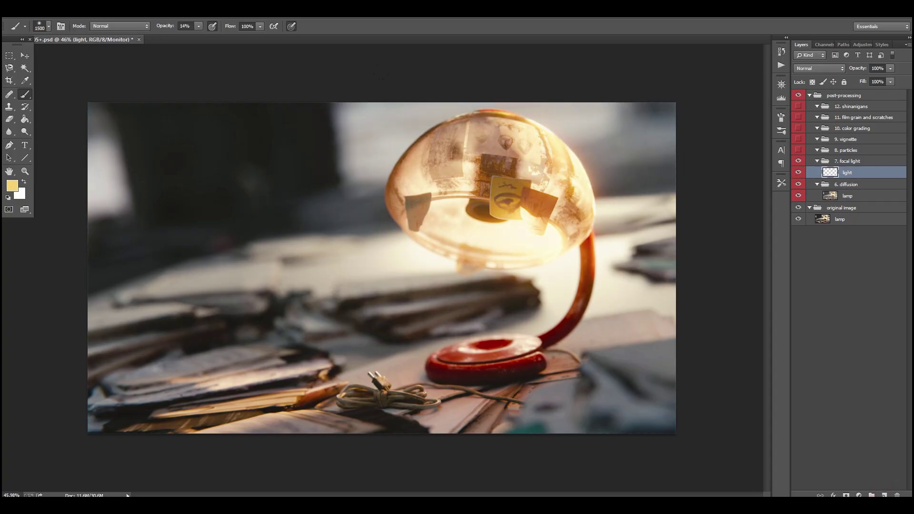
{"action": "key", "text": "bracketright"}
{"action": "key", "text": "bracketright"}
{"action": "key", "text": "bracketright"}
{"action": "key", "text": "bracketright"}
{"action": "left_click", "coordinate": [495, 223]}
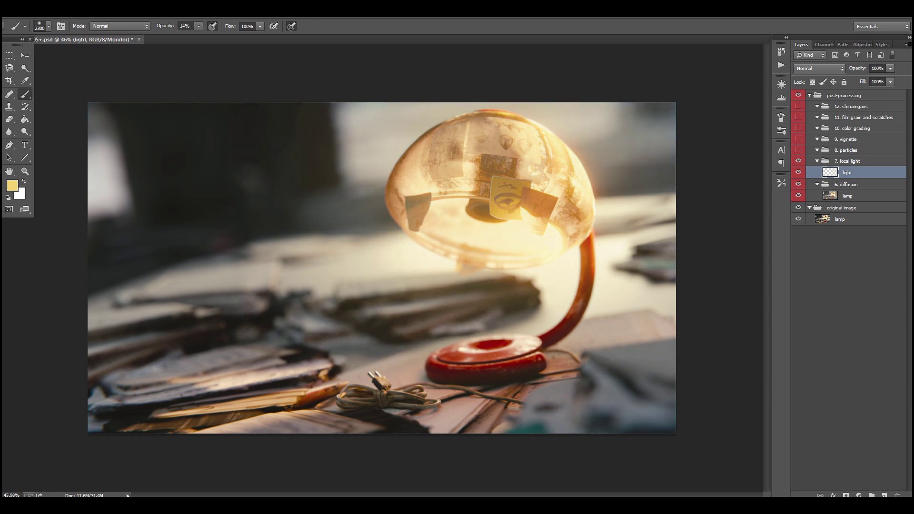
{"action": "key", "text": "bracketleft"}
{"action": "key", "text": "bracketleft"}
{"action": "key", "text": "bracketleft"}
{"action": "key", "text": "bracketleft"}
{"action": "key", "text": "bracketleft"}
{"action": "key", "text": "bracketleft"}
{"action": "key", "text": "bracketleft"}
{"action": "key", "text": "bracketleft"}
{"action": "key", "text": "bracketleft"}
{"action": "key", "text": "bracketleft"}
{"action": "key", "text": "bracketleft"}
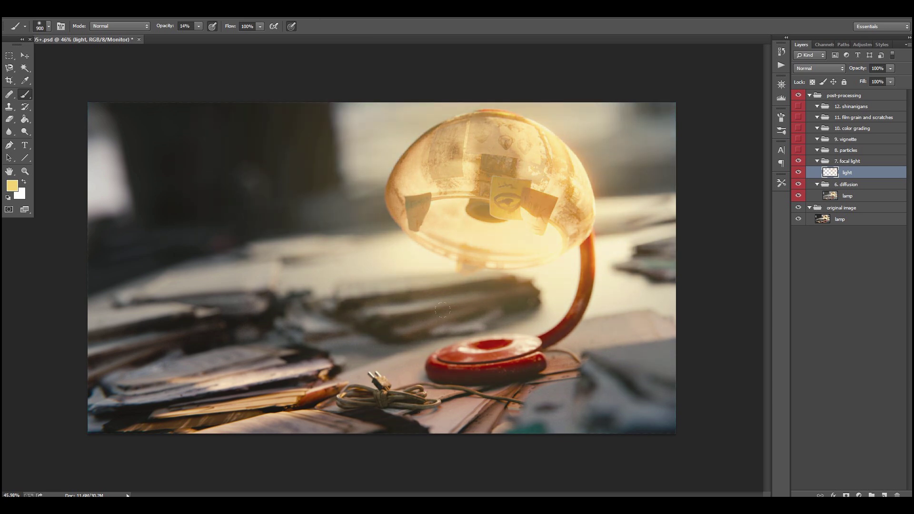
{"action": "left_click", "coordinate": [490, 367]}
{"action": "key", "text": "bracketright"}
{"action": "key", "text": "bracketright"}
- Set the light layer's blend mode to Overlay and compare it
{"action": "left_click", "coordinate": [819, 68]}
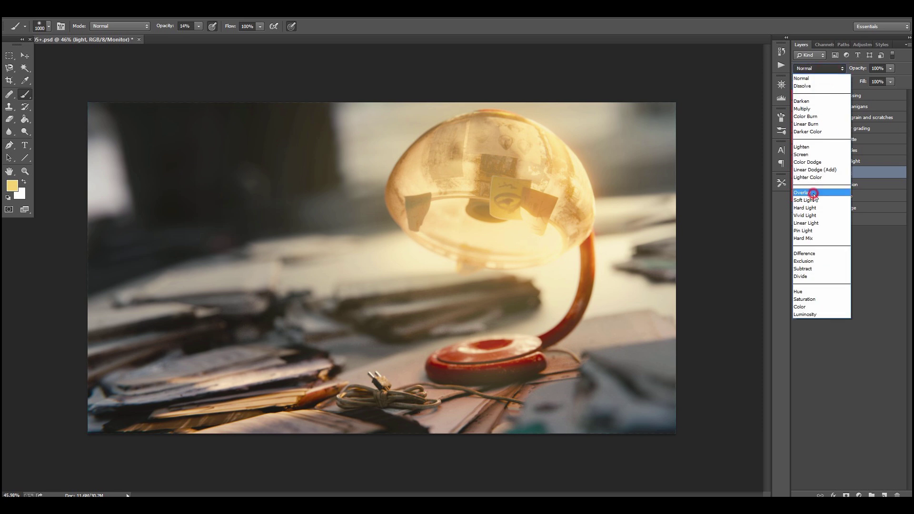
{"action": "left_click", "coordinate": [814, 195]}
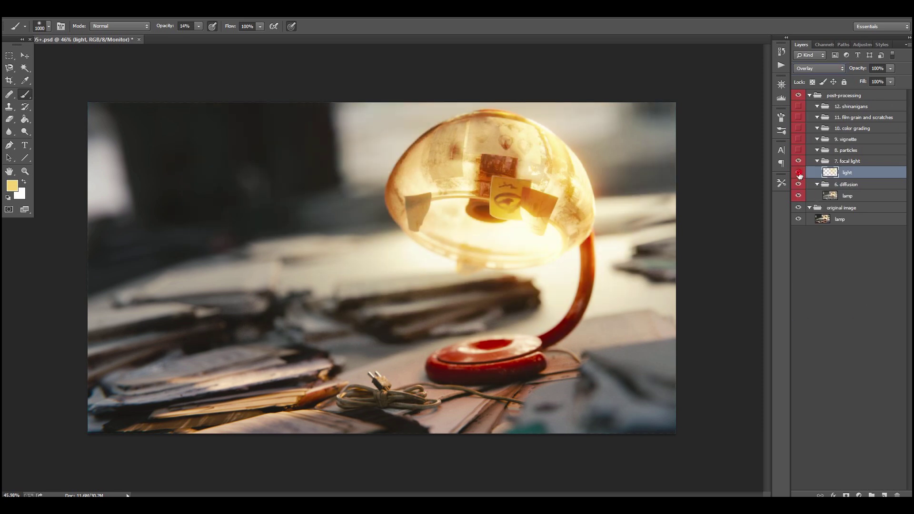
{"action": "left_click", "coordinate": [798, 172]}
{"action": "left_click", "coordinate": [798, 172]}
- Shift the light layer's hue to -13 and lower its saturation, comparing the glow on and off
{"action": "key", "text": "ctrl+u"}
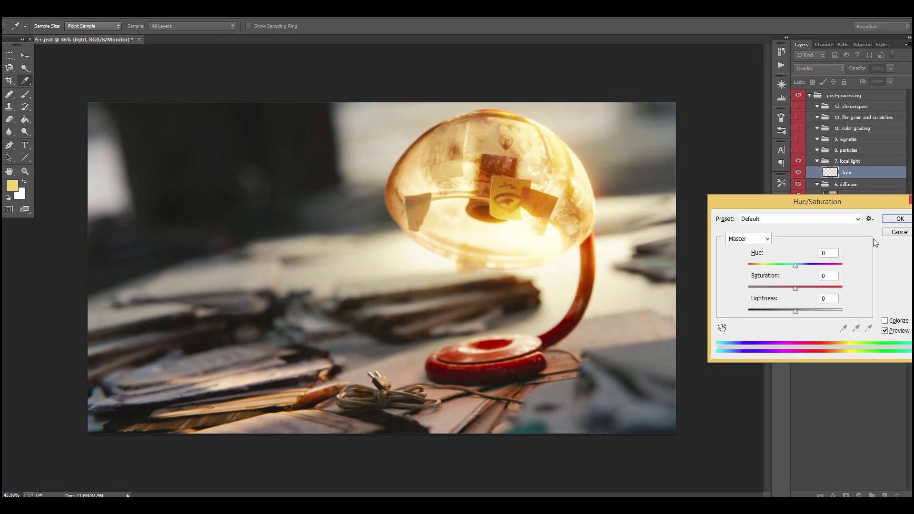
{"action": "left_click_drag", "start_coordinate": [818, 201], "coordinate": [792, 204]}
{"action": "left_click_drag", "start_coordinate": [774, 266], "coordinate": [786, 311]}
{"action": "left_click", "coordinate": [879, 219]}
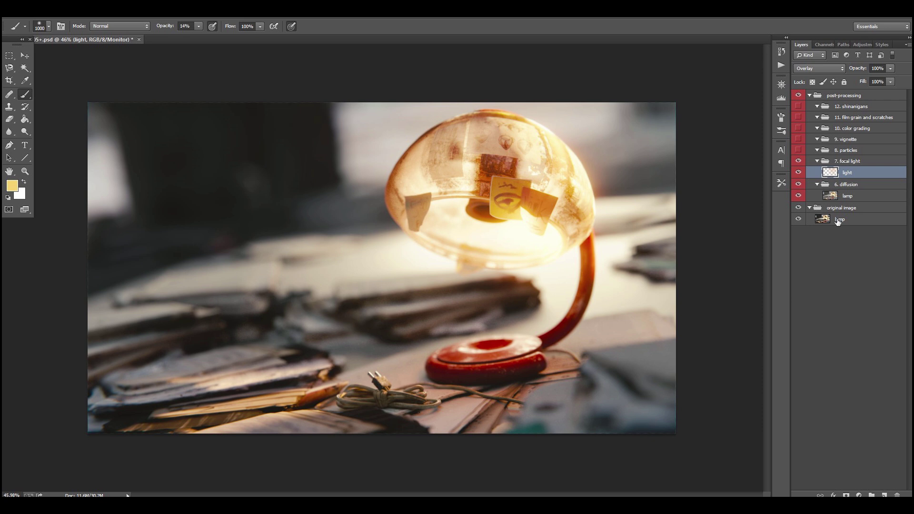
{"action": "left_click", "coordinate": [799, 172]}
{"action": "left_click", "coordinate": [799, 172]}
{"action": "left_click", "coordinate": [799, 172]}
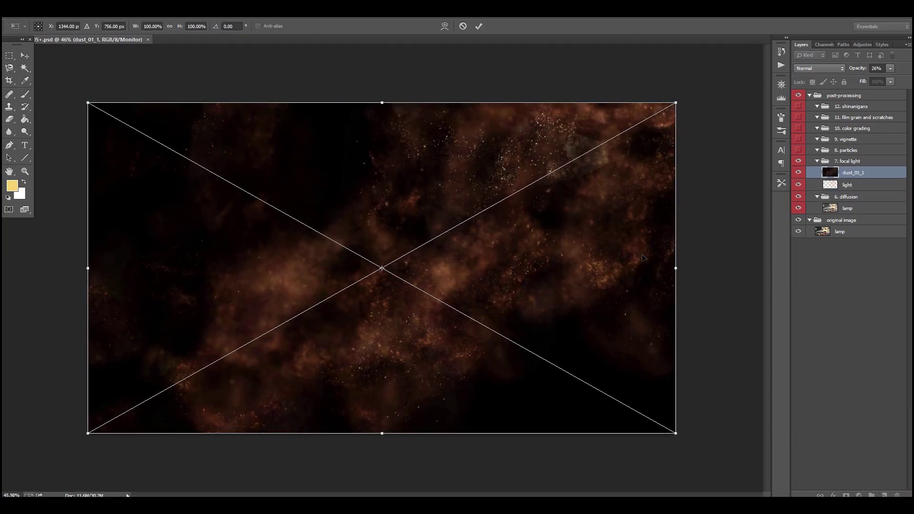
- Commit the placed dust_01_1 image and blend it as Linear Dodge (Add)
{"action": "key", "text": "Return"}
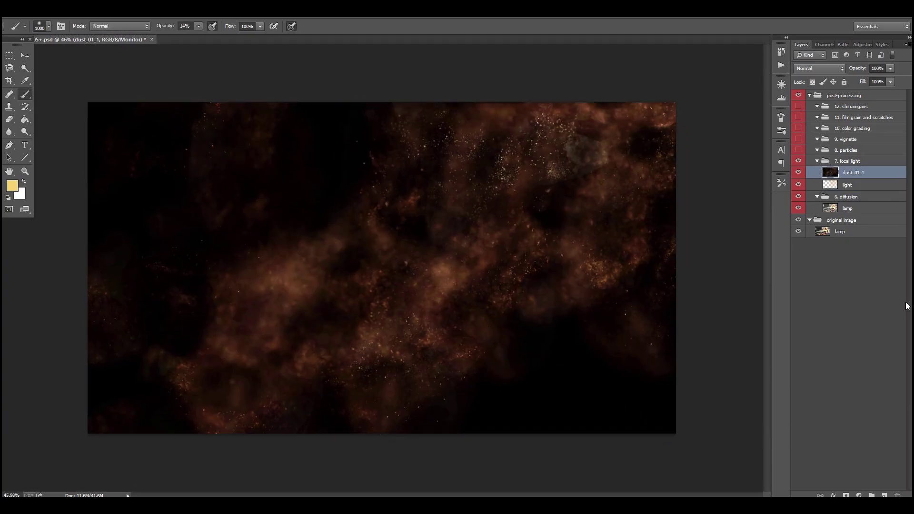
{"action": "left_click", "coordinate": [833, 68]}
{"action": "left_click", "coordinate": [825, 171]}
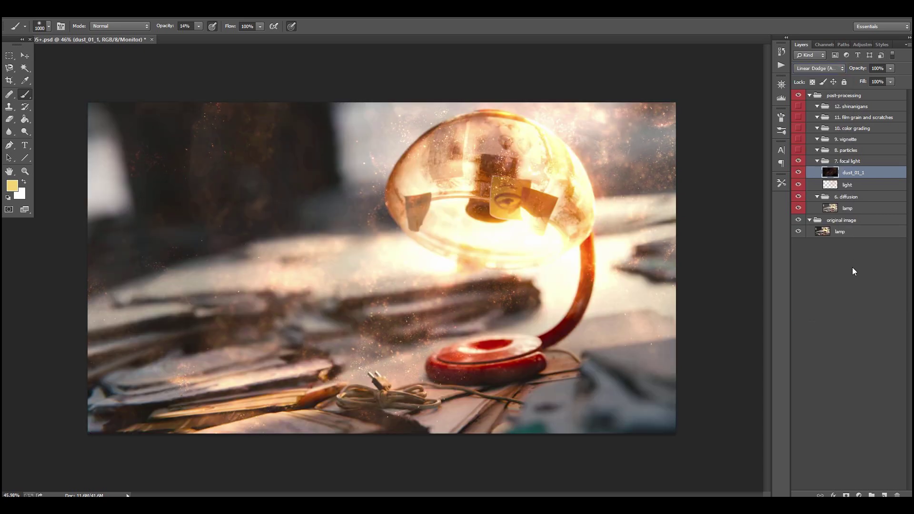
- Darken the dust layer with two successive Curves adjustments
{"action": "key", "text": "ctrl+m"}
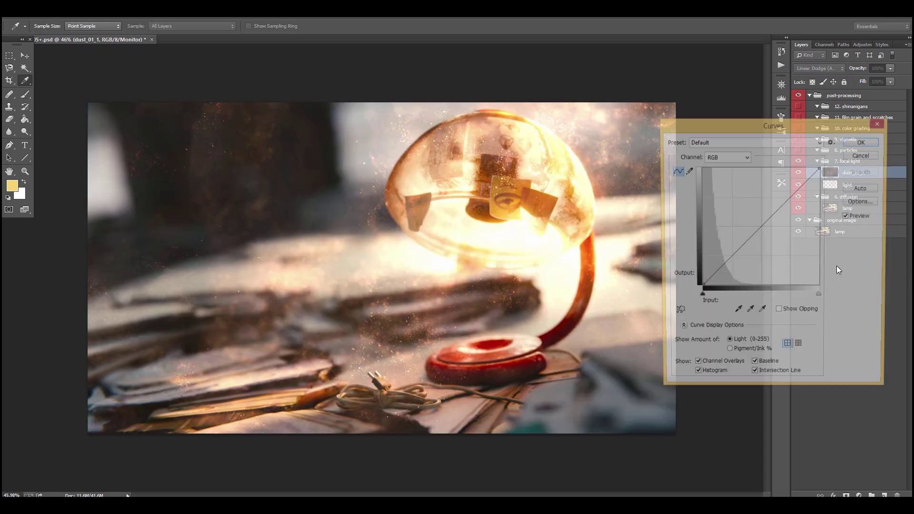
{"action": "mouse_move", "coordinate": [760, 227]}
{"action": "left_mouse_down"}
{"action": "mouse_move", "coordinate": [761, 256]}
{"action": "mouse_move", "coordinate": [759, 247]}
{"action": "left_mouse_up"}
{"action": "left_click", "coordinate": [862, 141]}
{"action": "key", "text": "ctrl+m"}
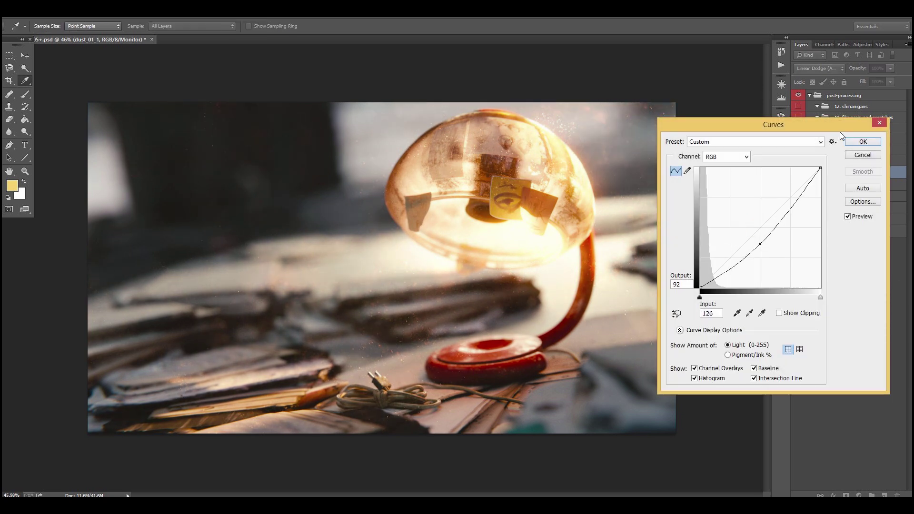
{"action": "left_click", "coordinate": [861, 142]}
{"action": "key", "text": "b"}
- Toggle the dust layer to compare, check its opacity, and deselect the layer
{"action": "left_click", "coordinate": [798, 172]}
{"action": "left_click", "coordinate": [798, 173]}
{"action": "left_click", "coordinate": [798, 173]}
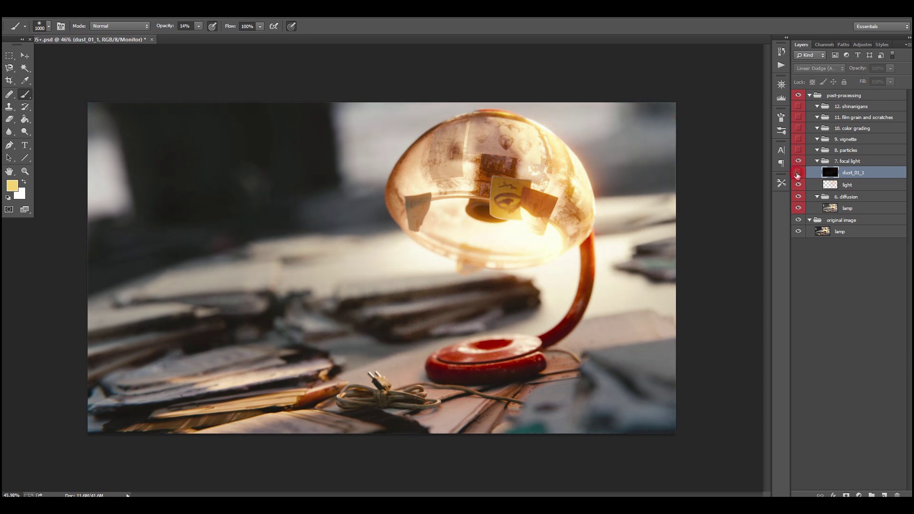
{"action": "left_click", "coordinate": [798, 174]}
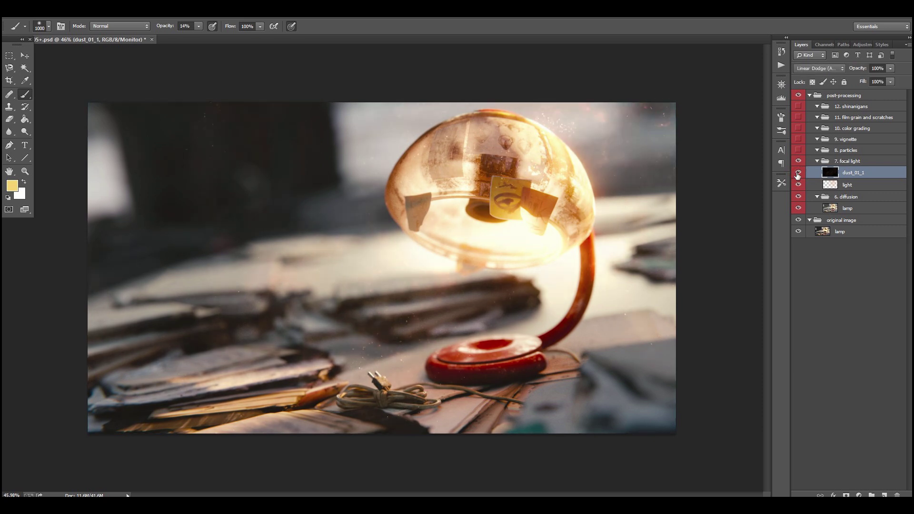
{"action": "left_click", "coordinate": [890, 69]}
{"action": "left_click", "coordinate": [861, 265]}
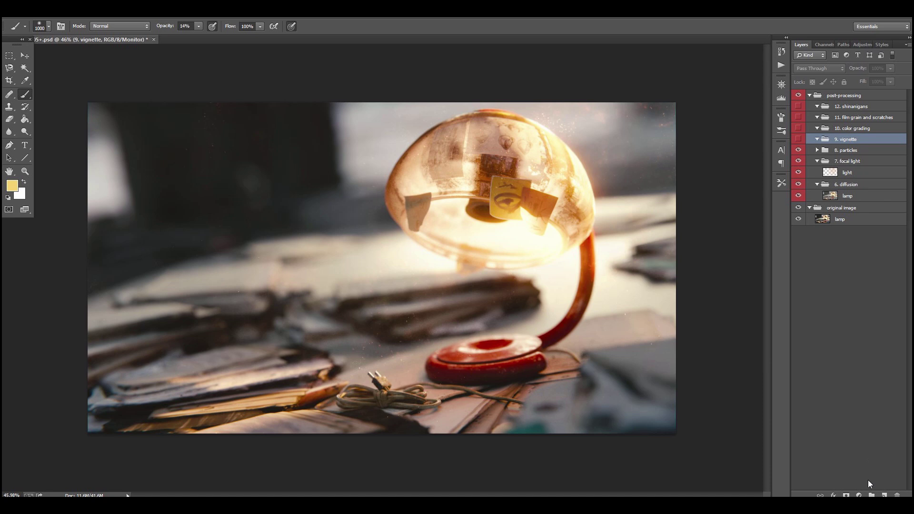
- Add a new layer named 'vignette' in the 9. vignette group
{"action": "left_click", "coordinate": [883, 494]}
{"action": "double_click", "coordinate": [851, 151]}
{"action": "type", "text": "vignette"}
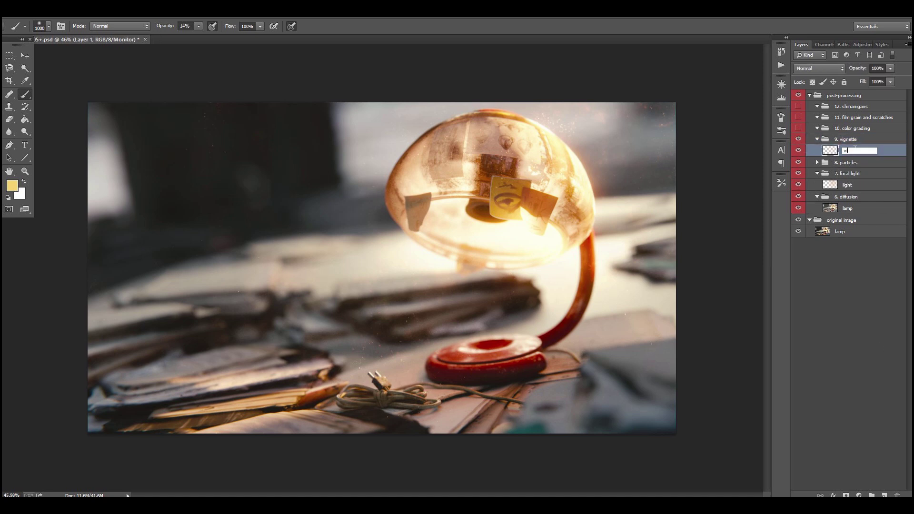
{"action": "key", "text": "Return"}
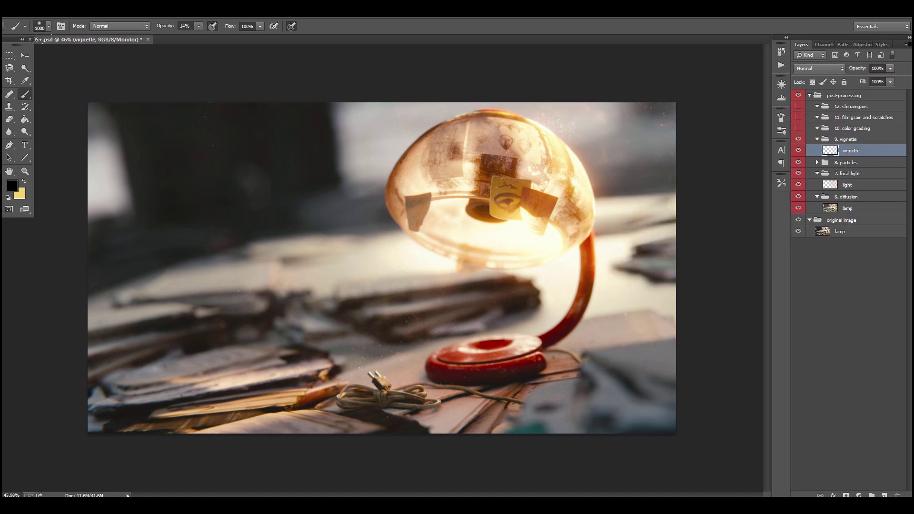
- Paint the image corners dark with a large soft black brush
{"action": "left_click_drag", "start_coordinate": [95, 115], "coordinate": [98, 139]}
{"action": "key", "text": "bracketright"}
{"action": "key", "text": "bracketright"}
{"action": "mouse_move", "coordinate": [619, 123]}
{"action": "left_mouse_down"}
{"action": "mouse_move", "coordinate": [648, 88]}
{"action": "mouse_move", "coordinate": [678, 97]}
{"action": "mouse_move", "coordinate": [573, 52]}
{"action": "mouse_move", "coordinate": [699, 424]}
{"action": "mouse_move", "coordinate": [586, 481]}
{"action": "mouse_move", "coordinate": [676, 295]}
{"action": "left_mouse_up"}
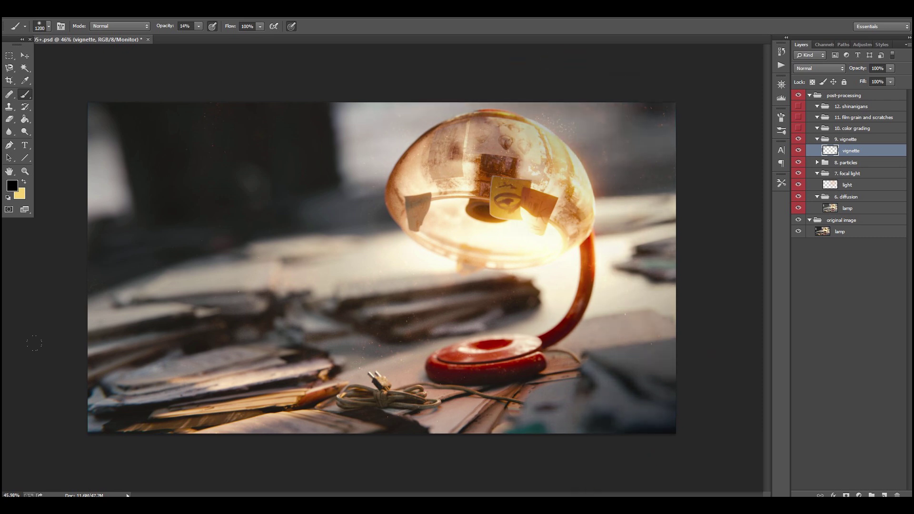
{"action": "mouse_move", "coordinate": [35, 343]}
{"action": "left_mouse_down"}
{"action": "mouse_move", "coordinate": [61, 418]}
{"action": "mouse_move", "coordinate": [96, 434]}
{"action": "mouse_move", "coordinate": [171, 414]}
{"action": "left_mouse_up"}
{"action": "scroll", "coordinate": [722, 397], "scroll_direction": "down", "scroll_amount": 1, "text": "alt"}
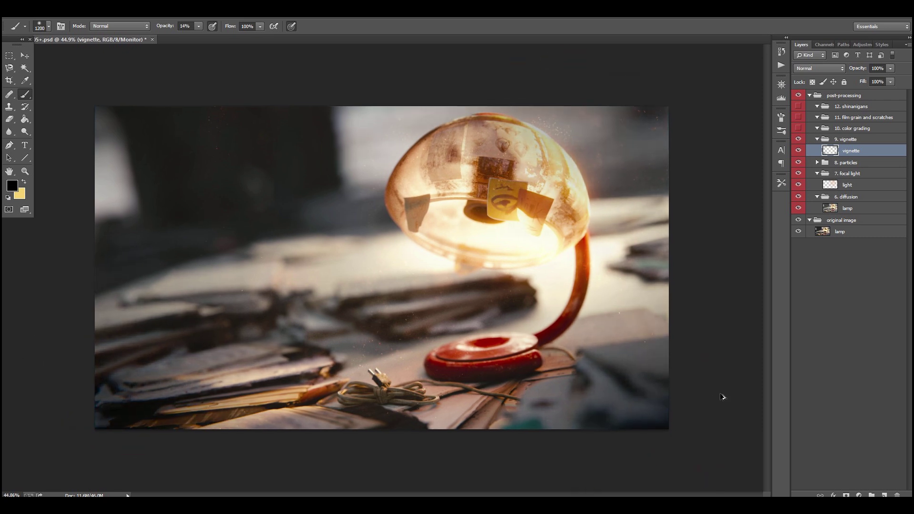
{"action": "scroll", "coordinate": [709, 388], "scroll_direction": "down", "scroll_amount": 1, "text": "alt"}
- Set the vignette layer to Overlay at 72% opacity and compare it on and off
{"action": "key", "text": "e"}
{"action": "mouse_move", "coordinate": [890, 68]}
{"action": "left_mouse_down"}
{"action": "mouse_move", "coordinate": [865, 79]}
{"action": "mouse_move", "coordinate": [895, 78]}
{"action": "left_mouse_up"}
{"action": "left_click", "coordinate": [819, 68]}
{"action": "left_click", "coordinate": [807, 193]}
{"action": "left_click", "coordinate": [798, 150]}
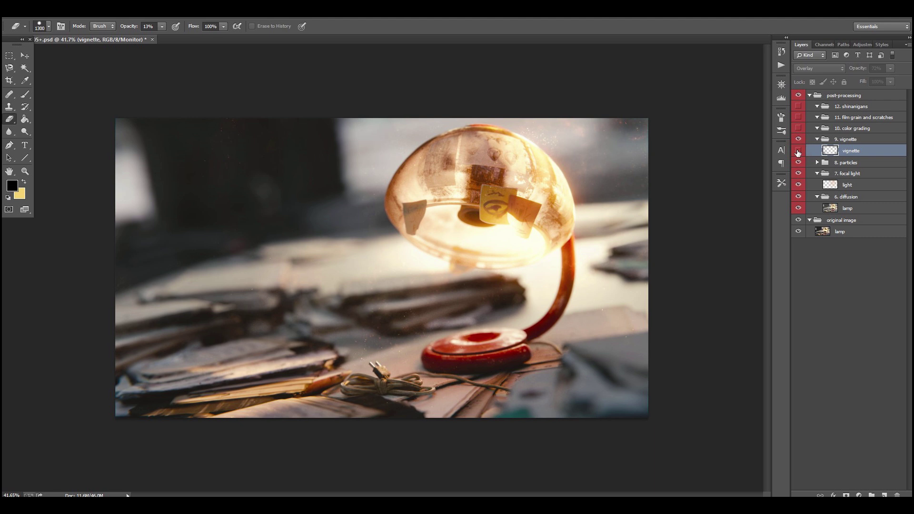
{"action": "left_click", "coordinate": [799, 150]}
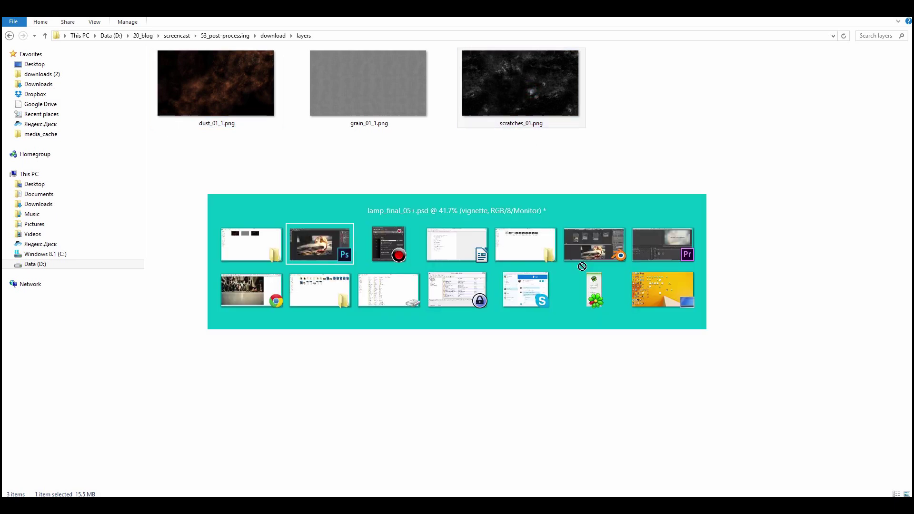
- Stretch the scratches_01 texture over the canvas and blend it as Linear Dodge (Add)
{"action": "mouse_move", "coordinate": [212, 205]}
{"action": "left_mouse_down"}
{"action": "mouse_move", "coordinate": [259, 250]}
{"action": "mouse_move", "coordinate": [240, 236]}
{"action": "left_mouse_up"}
{"action": "key", "text": "Return"}
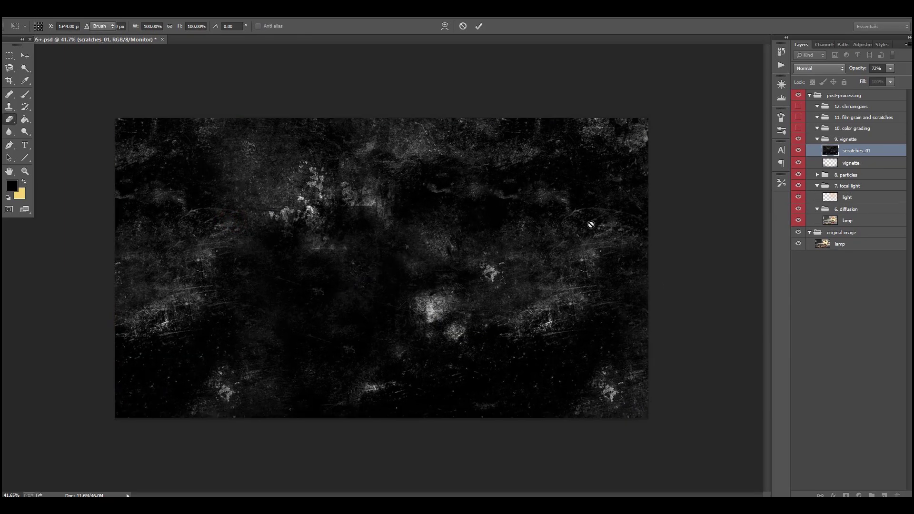
{"action": "key", "text": "e"}
{"action": "left_click", "coordinate": [816, 68]}
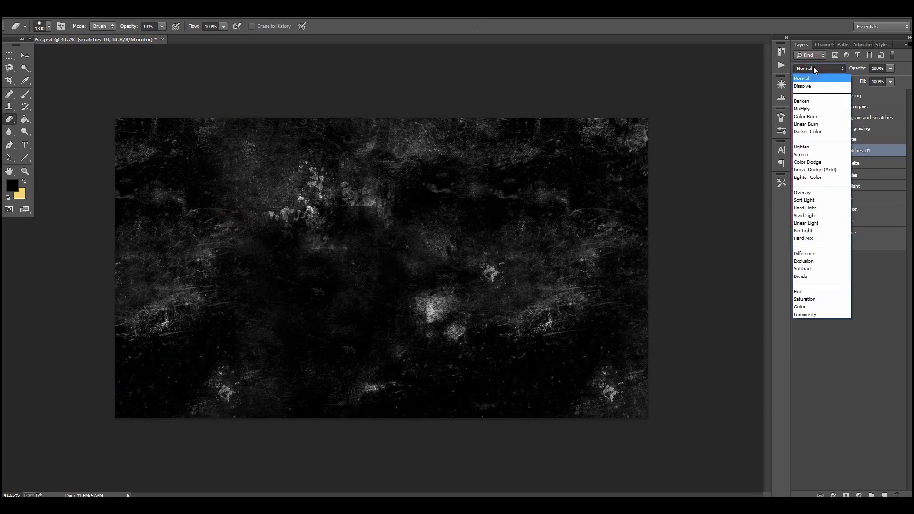
{"action": "left_click", "coordinate": [815, 177]}
{"action": "left_click", "coordinate": [816, 68]}
{"action": "left_click", "coordinate": [815, 148]}
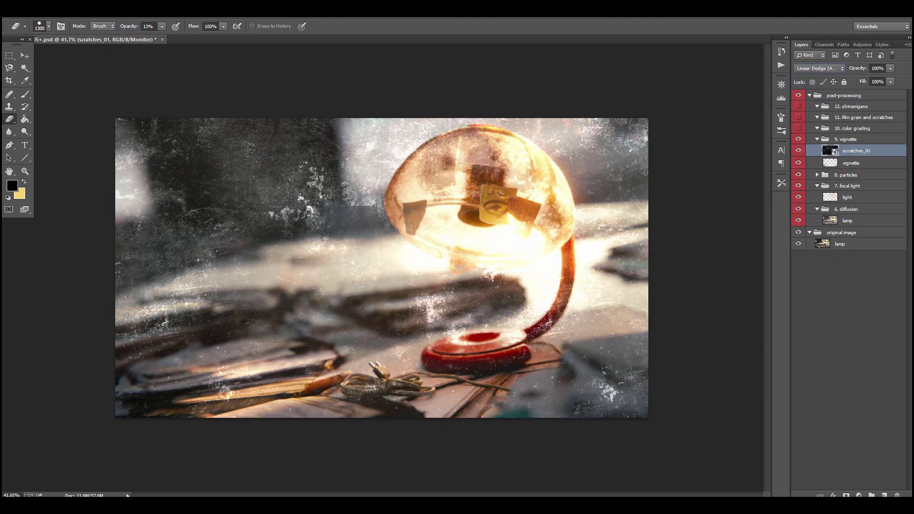
- Lower the scratches layer's opacity to 6% and compare it on and off
{"action": "left_click", "coordinate": [890, 68]}
{"action": "left_click_drag", "start_coordinate": [880, 79], "coordinate": [842, 79]}
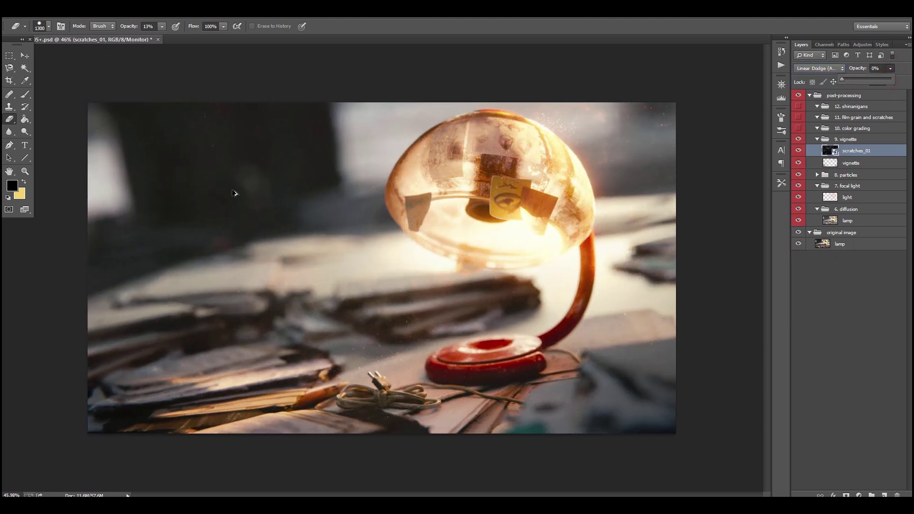
{"action": "scroll", "coordinate": [417, 221], "scroll_direction": "up", "scroll_amount": 5, "text": "alt"}
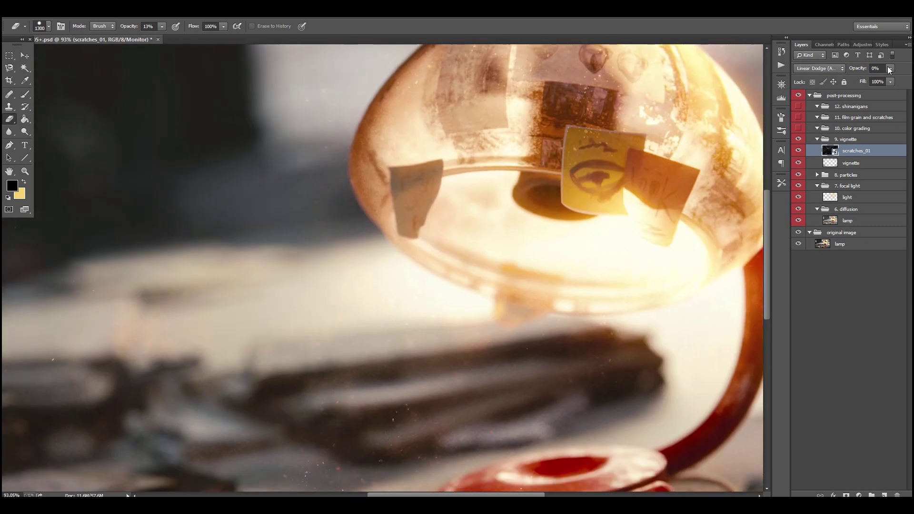
{"action": "left_click_drag", "start_coordinate": [888, 68], "coordinate": [864, 84]}
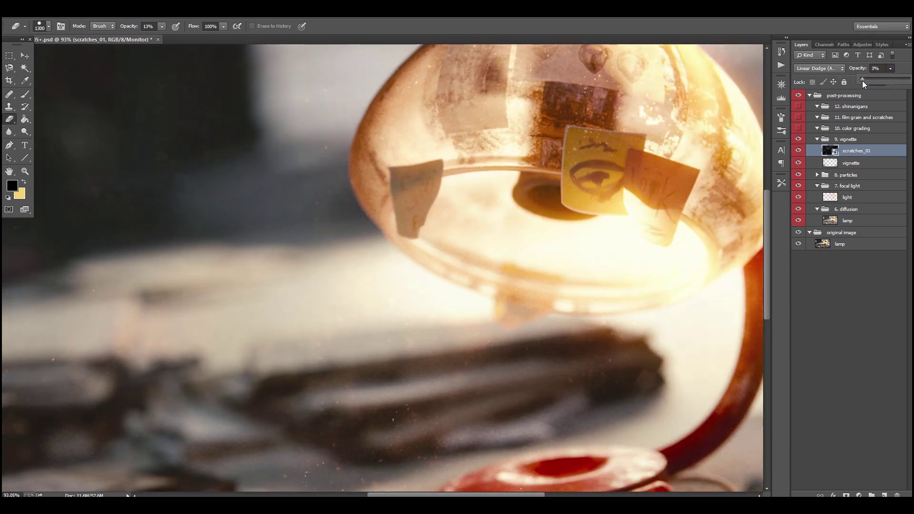
{"action": "left_click", "coordinate": [798, 150]}
{"action": "key", "text": "ctrl+0"}
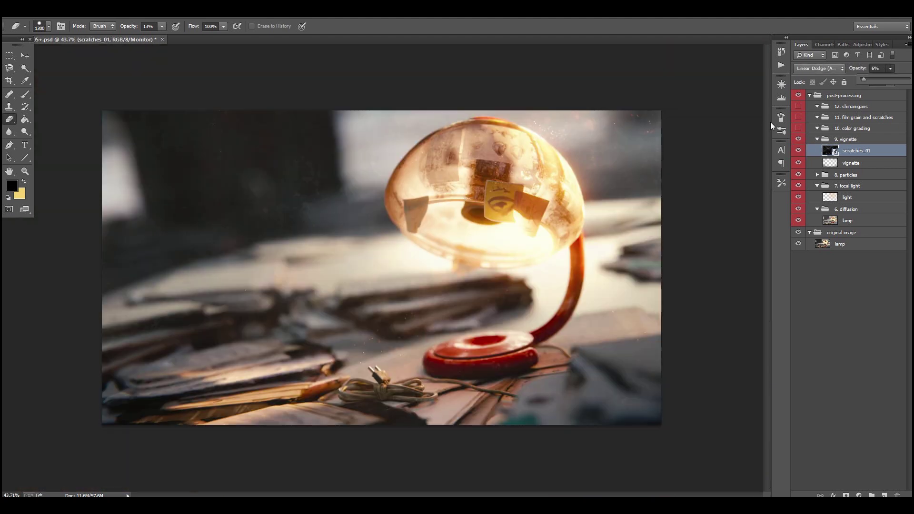
{"action": "left_click", "coordinate": [798, 150]}
{"action": "left_click", "coordinate": [799, 151]}
{"action": "left_click", "coordinate": [799, 151]}
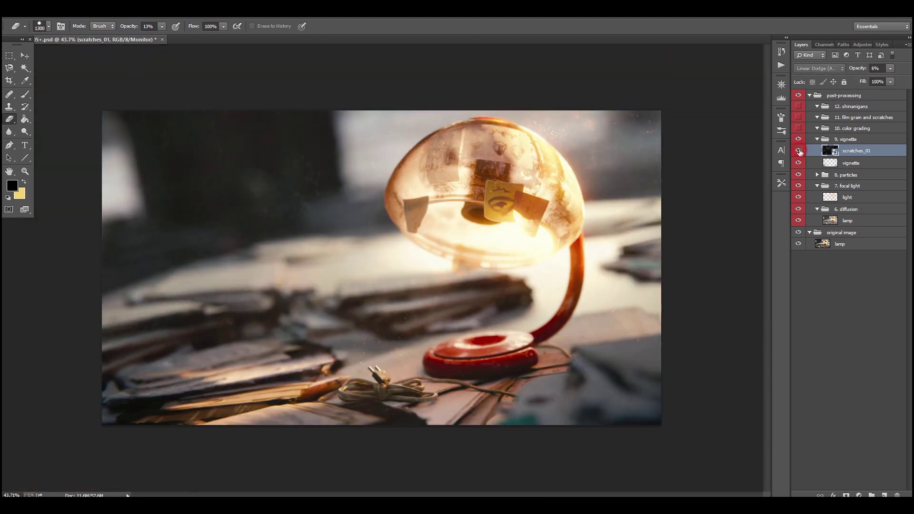
{"action": "left_click", "coordinate": [799, 150]}
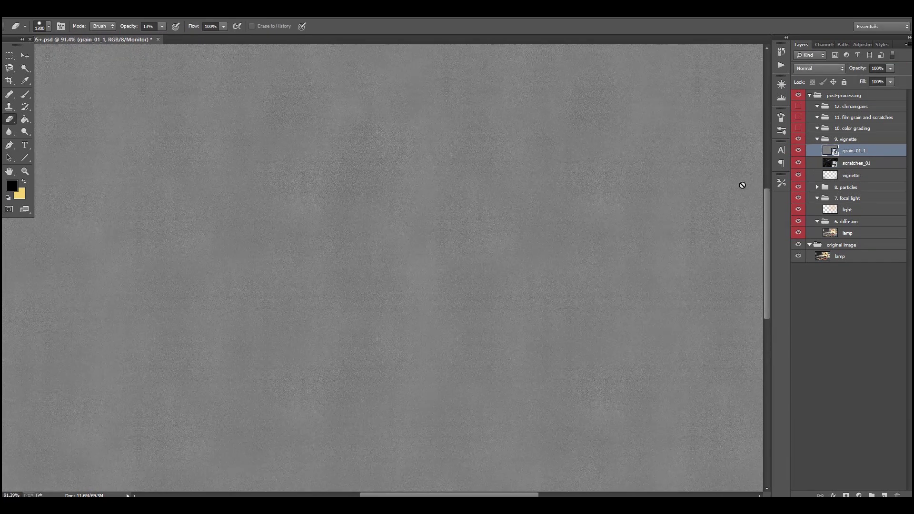
- Blend the grain_01_1 layer in Overlay mode and inspect the grain around the plug and lamp base
{"action": "key", "text": "shift+alt+o"}
{"action": "left_click_drag", "start_coordinate": [304, 116], "coordinate": [540, 147]}
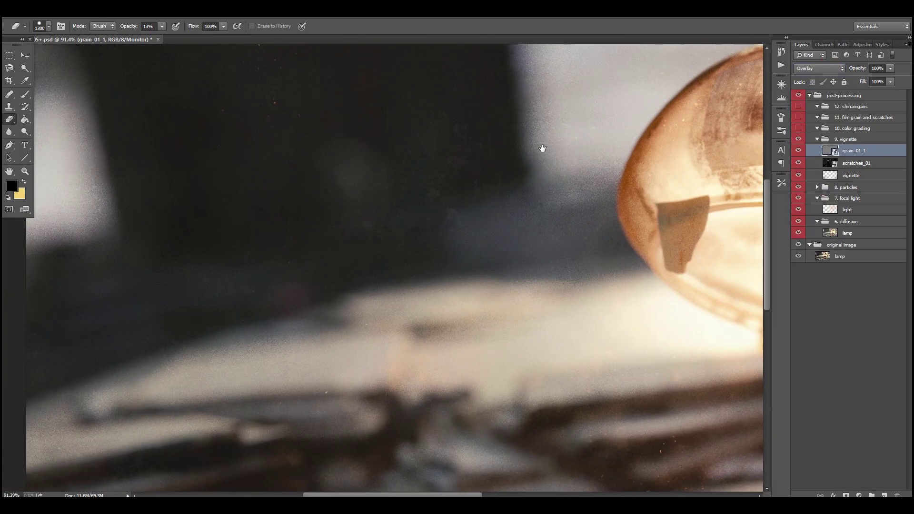
{"action": "left_click_drag", "start_coordinate": [530, 315], "coordinate": [322, 122]}
- Compare the image with and without the grain layer, then set its opacity to 66%
{"action": "left_click", "coordinate": [798, 151]}
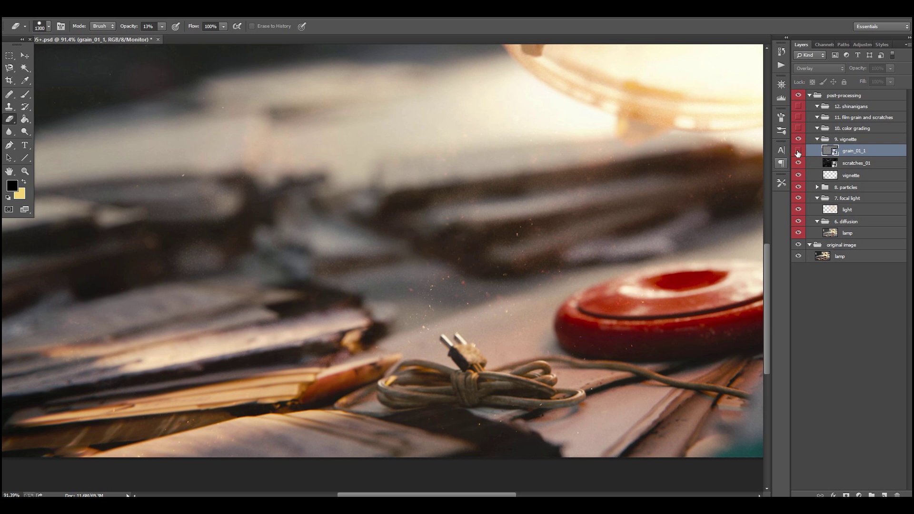
{"action": "left_click", "coordinate": [799, 151]}
{"action": "left_click", "coordinate": [798, 151]}
{"action": "left_click", "coordinate": [798, 151]}
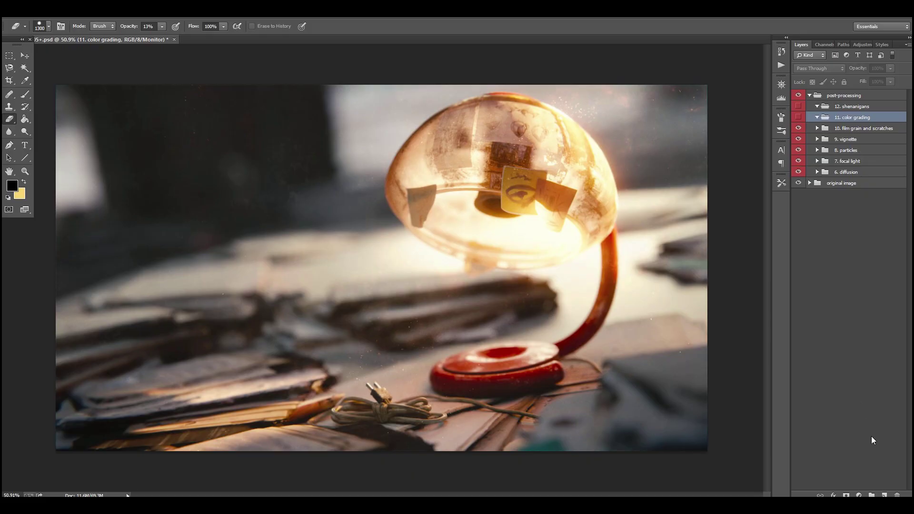
- Add a Curves adjustment to the 11. color grading group and move its properties aside
{"action": "left_click", "coordinate": [858, 494]}
{"action": "left_click", "coordinate": [860, 343]}
{"action": "left_click_drag", "start_coordinate": [546, 260], "coordinate": [130, 220]}
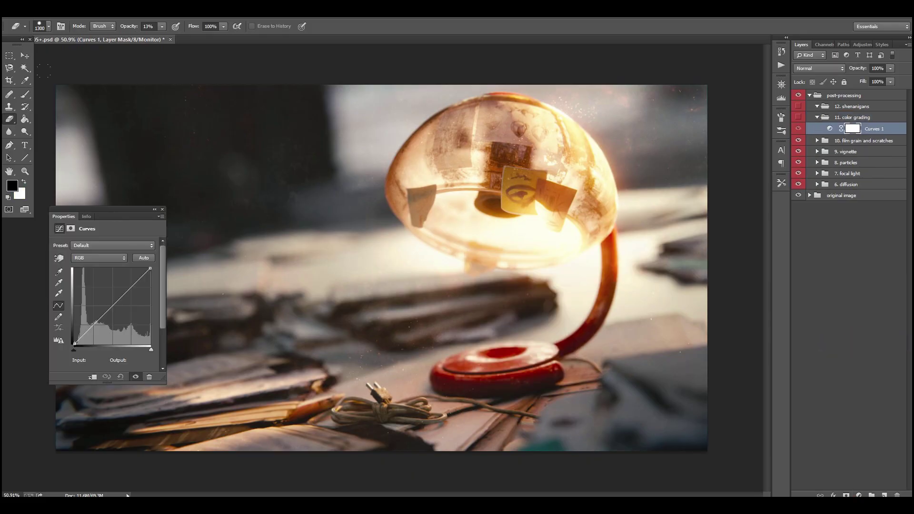
{"action": "key", "text": "v"}
- Lift the Blue channel curve in the shadows and compare with the blue grade toggled
{"action": "left_click", "coordinate": [98, 257]}
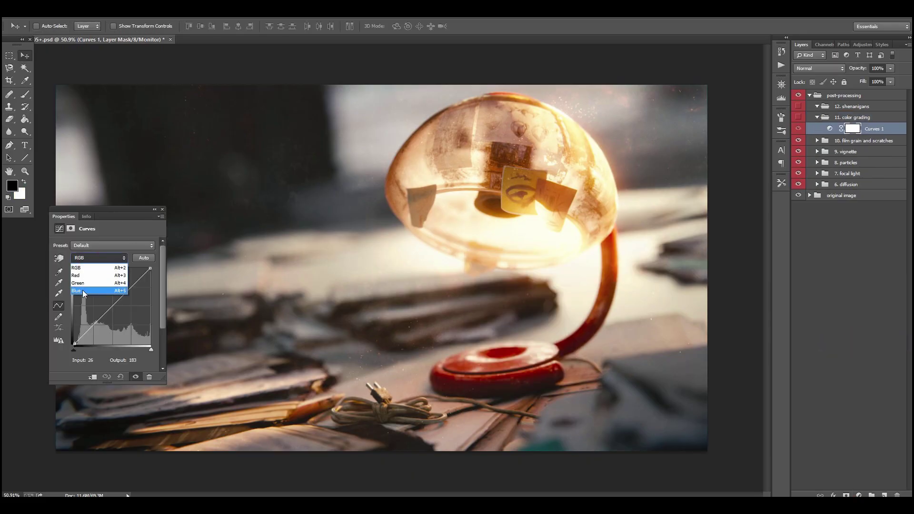
{"action": "left_click", "coordinate": [90, 291]}
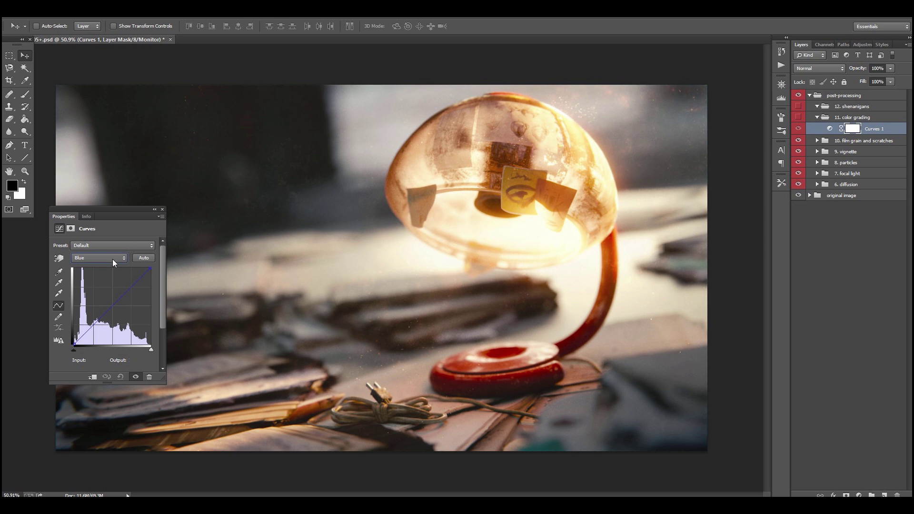
{"action": "left_click", "coordinate": [76, 338]}
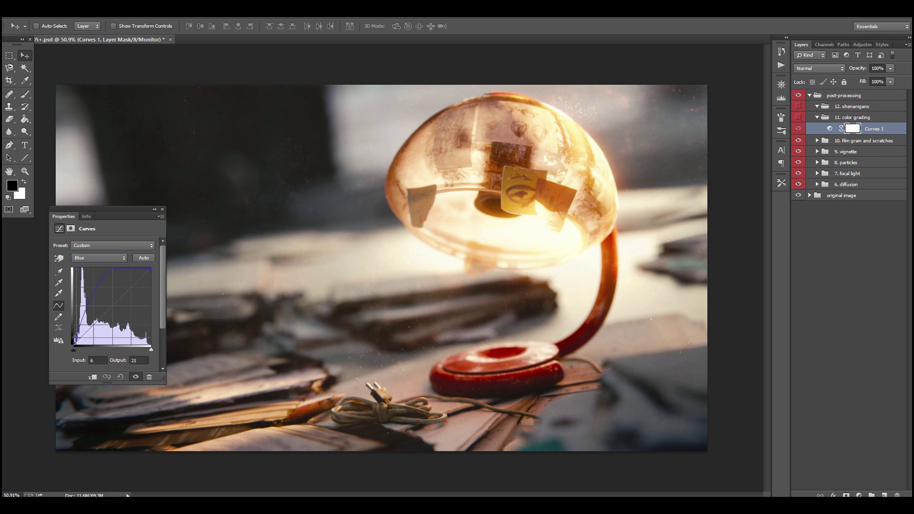
{"action": "left_click_drag", "start_coordinate": [75, 338], "coordinate": [99, 313]}
{"action": "left_click", "coordinate": [798, 117]}
{"action": "left_click", "coordinate": [797, 128]}
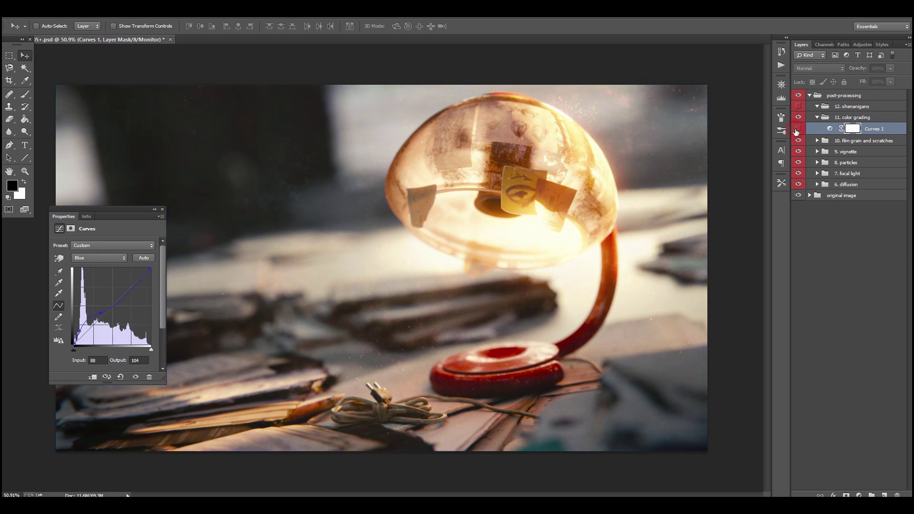
{"action": "left_click", "coordinate": [797, 128]}
{"action": "left_click", "coordinate": [797, 128]}
{"action": "left_click", "coordinate": [797, 128]}
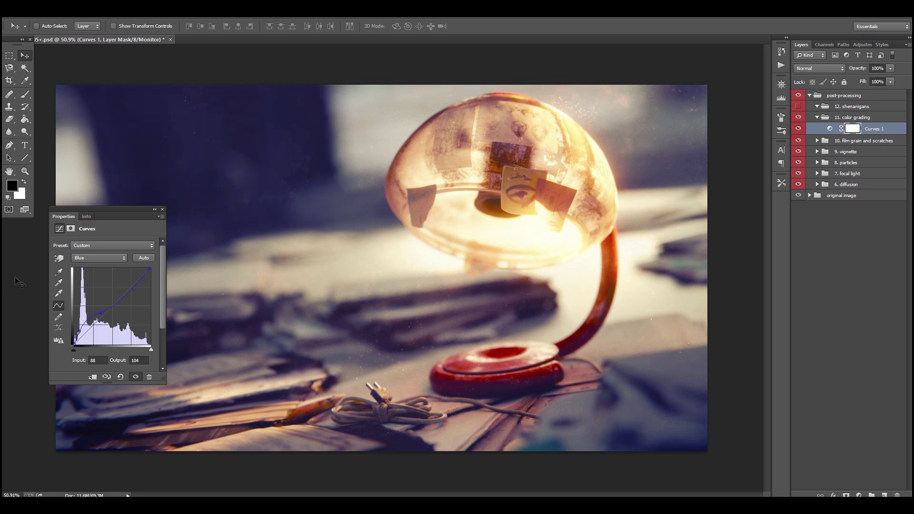
- Raise the curve's shadow end to fade the blacks, then close the Curves settings
{"action": "left_click_drag", "start_coordinate": [80, 329], "coordinate": [81, 332]}
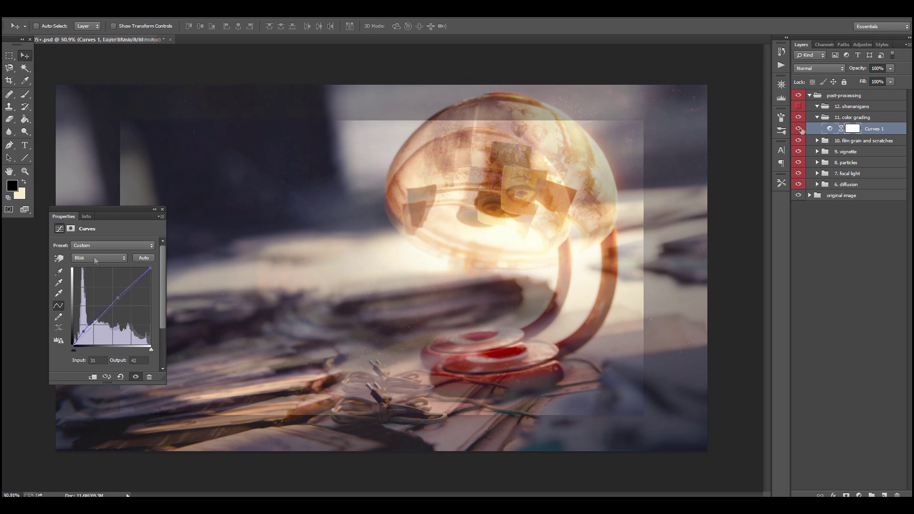
{"action": "left_click_drag", "start_coordinate": [74, 343], "coordinate": [72, 326]}
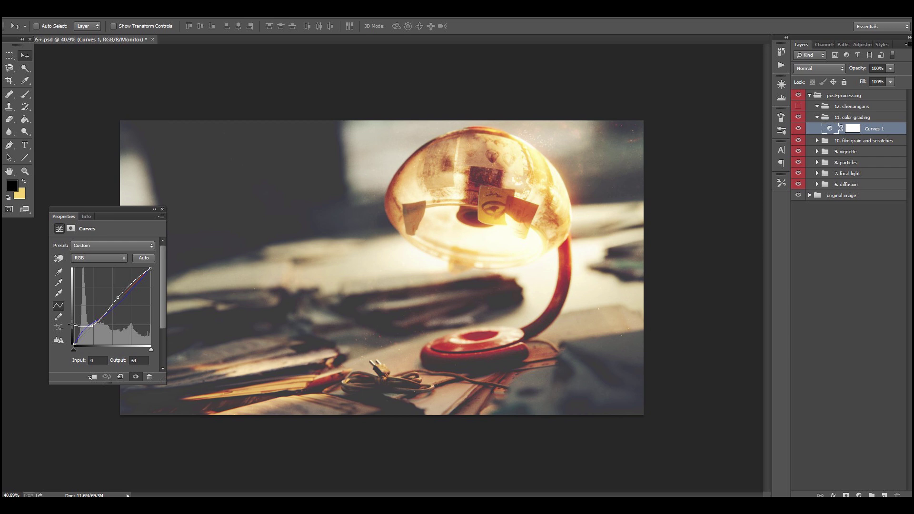
{"action": "left_click", "coordinate": [155, 209]}
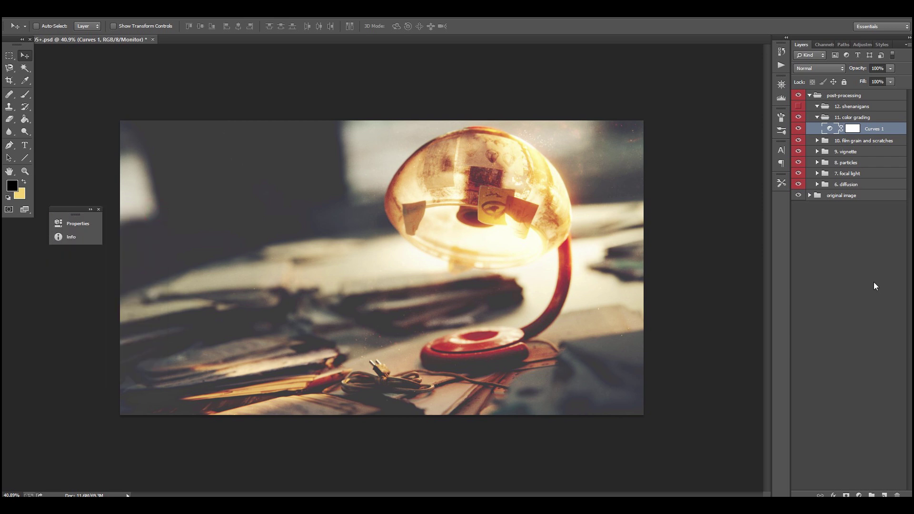
- Reopen Curves 1 and drag the black point back down to 0 for deep blacks
{"action": "double_click", "coordinate": [830, 128]}
{"action": "left_click", "coordinate": [128, 325]}
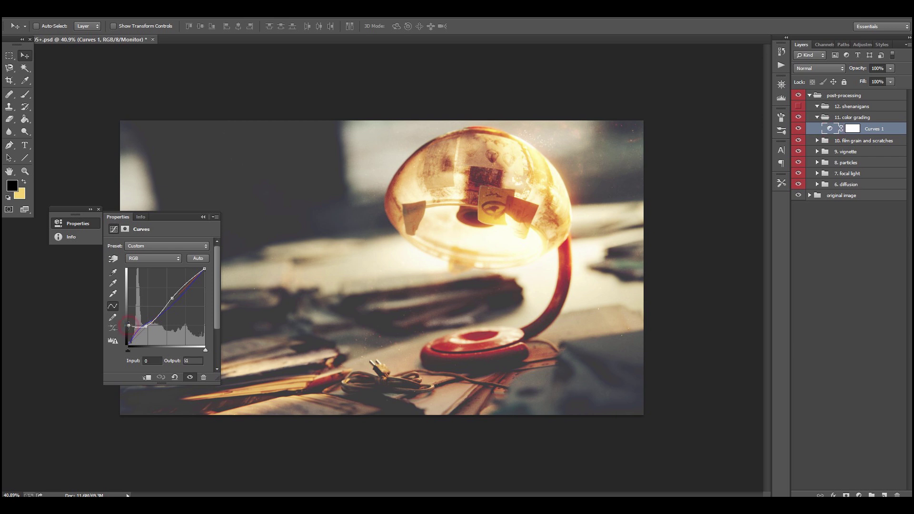
{"action": "left_click_drag", "start_coordinate": [128, 326], "coordinate": [129, 344]}
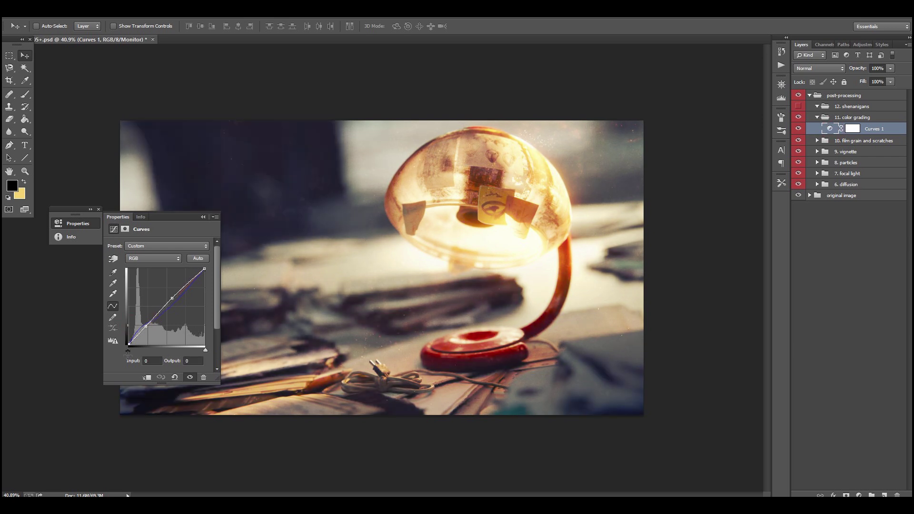
{"action": "left_click", "coordinate": [203, 217]}
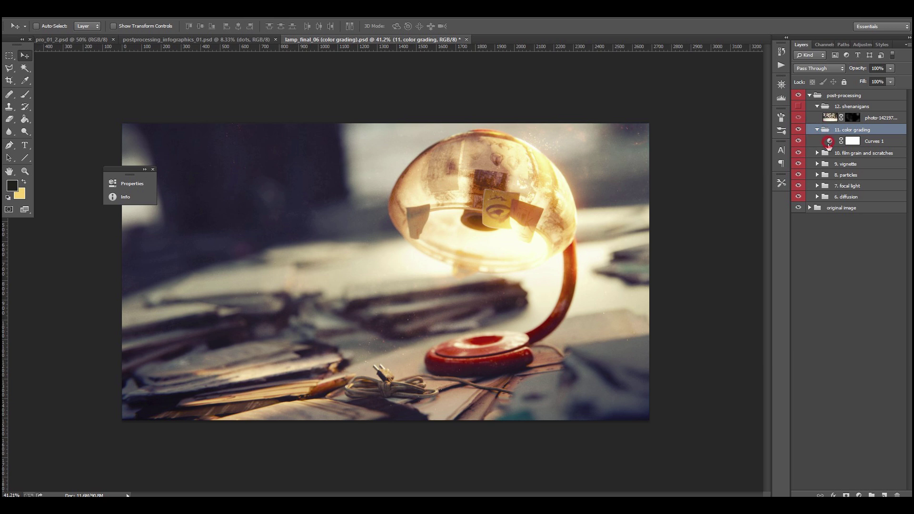
- Add a Color Lookup adjustment, apply 2Strip.look and step through other LUT looks
{"action": "left_click", "coordinate": [859, 494]}
{"action": "left_click", "coordinate": [850, 434]}
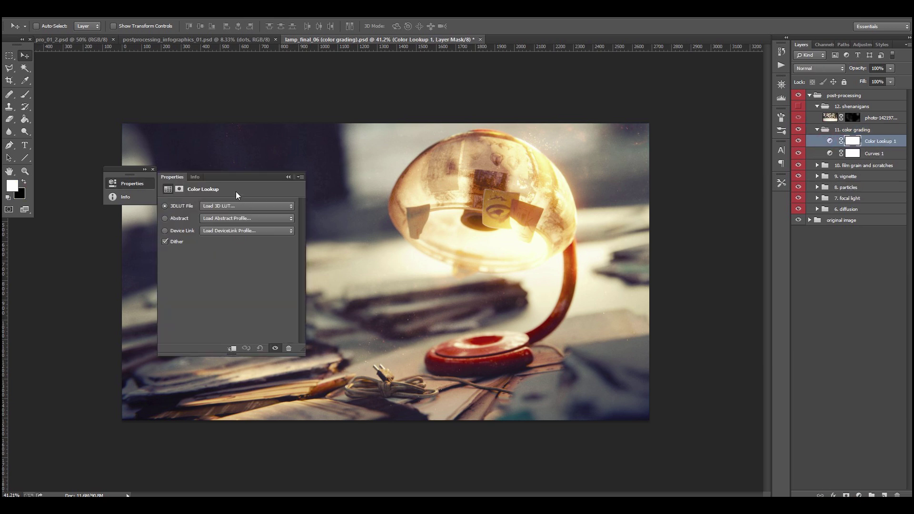
{"action": "left_click_drag", "start_coordinate": [216, 175], "coordinate": [150, 133]}
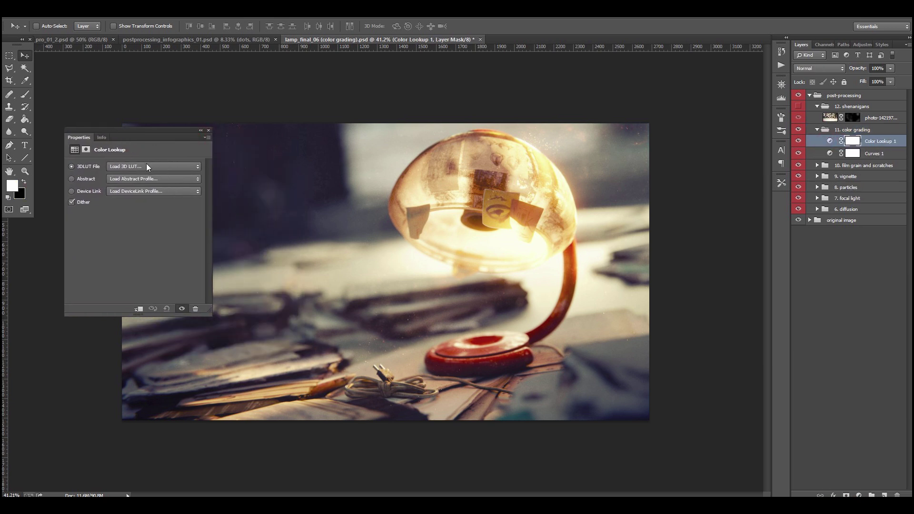
{"action": "left_click", "coordinate": [146, 166]}
{"action": "left_click", "coordinate": [130, 207]}
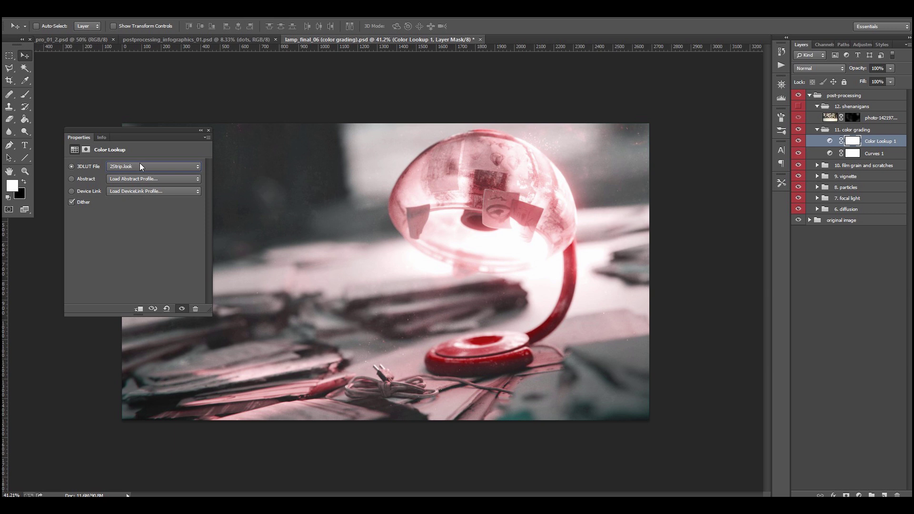
{"action": "key", "text": "Down"}
{"action": "key", "text": "Down"}
{"action": "key", "text": "Down"}
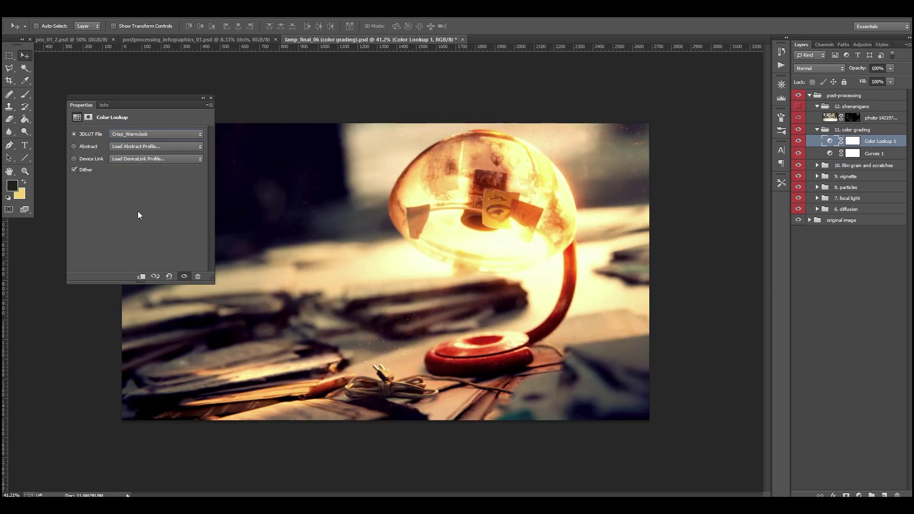
{"action": "key", "text": "Down"}
{"action": "key", "text": "Down"}
{"action": "key", "text": "Down"}
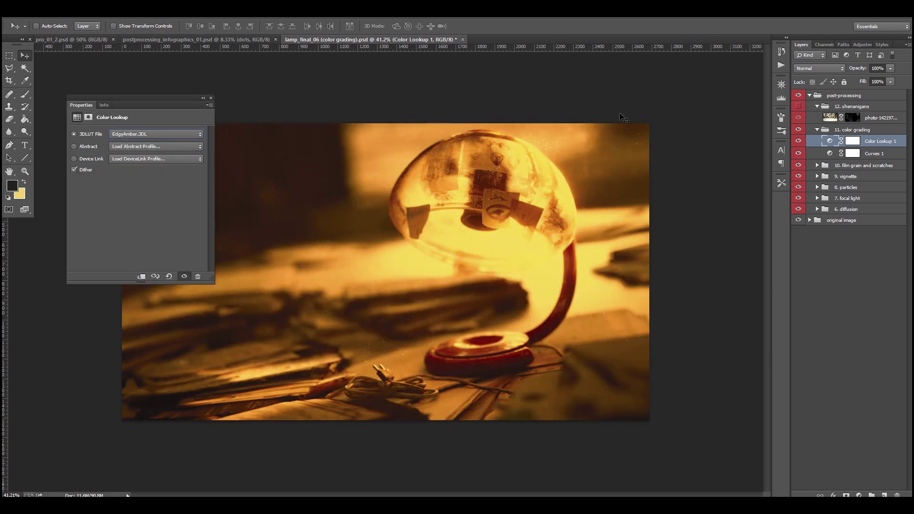
- Try the EdgyAmber.3DL look in Color blending at 91% opacity, then revert to Normal
{"action": "left_click", "coordinate": [817, 68]}
{"action": "left_click", "coordinate": [821, 307]}
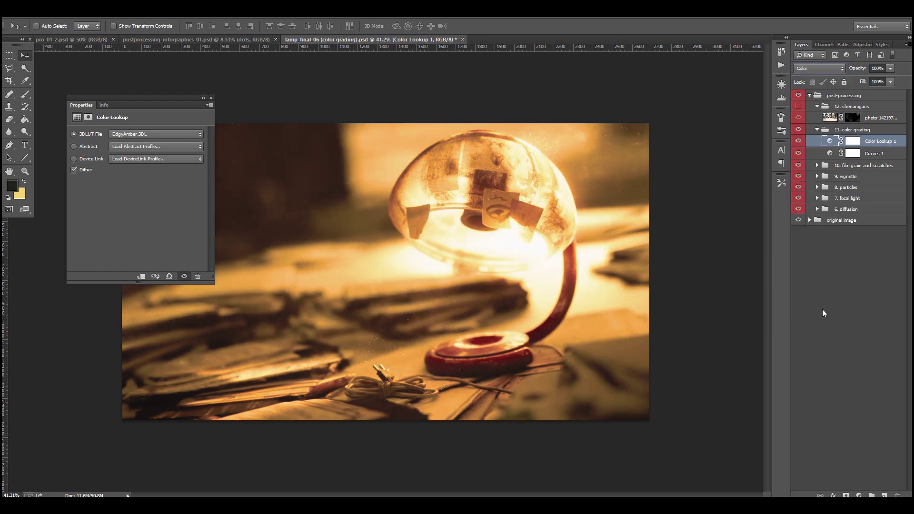
{"action": "mouse_move", "coordinate": [889, 68]}
{"action": "left_mouse_down"}
{"action": "mouse_move", "coordinate": [875, 81]}
{"action": "mouse_move", "coordinate": [907, 79]}
{"action": "mouse_move", "coordinate": [895, 80]}
{"action": "left_mouse_up"}
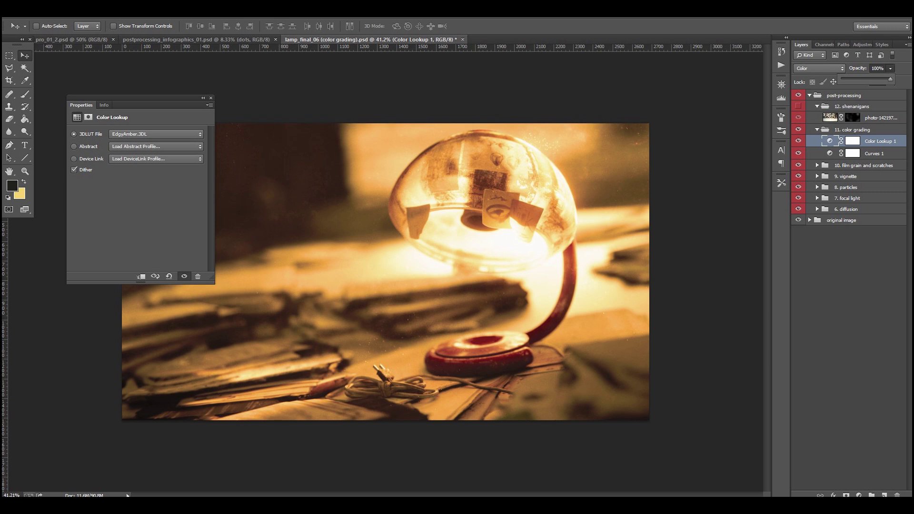
{"action": "left_click", "coordinate": [830, 68]}
{"action": "left_click", "coordinate": [809, 76]}
- Audition FallColors, a Fuji ETERNA look and Fuji REALA 500D Kodak 2393 as the lookup
{"action": "left_click", "coordinate": [157, 134]}
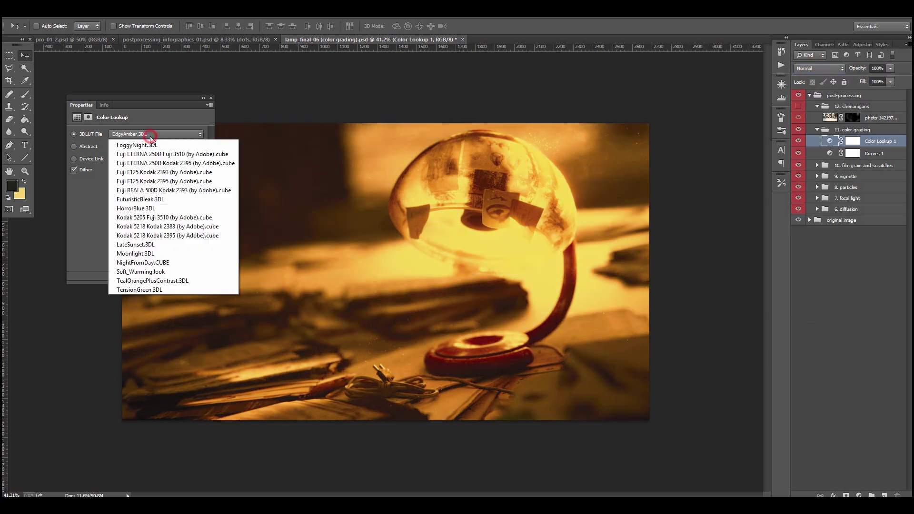
{"action": "left_click", "coordinate": [153, 246]}
{"action": "key", "text": "Down"}
{"action": "key", "text": "Down"}
{"action": "key", "text": "Down"}
{"action": "key", "text": "Down"}
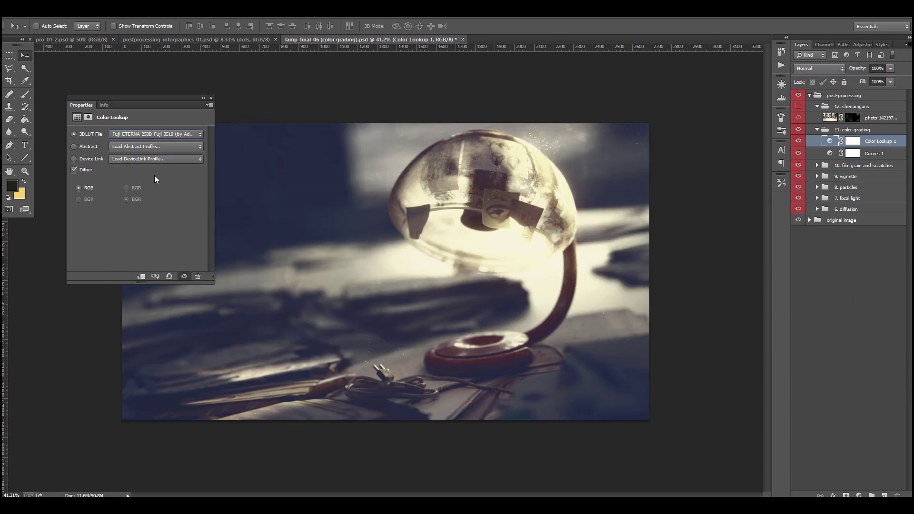
{"action": "key", "text": "Down"}
{"action": "key", "text": "Down"}
{"action": "key", "text": "Down"}
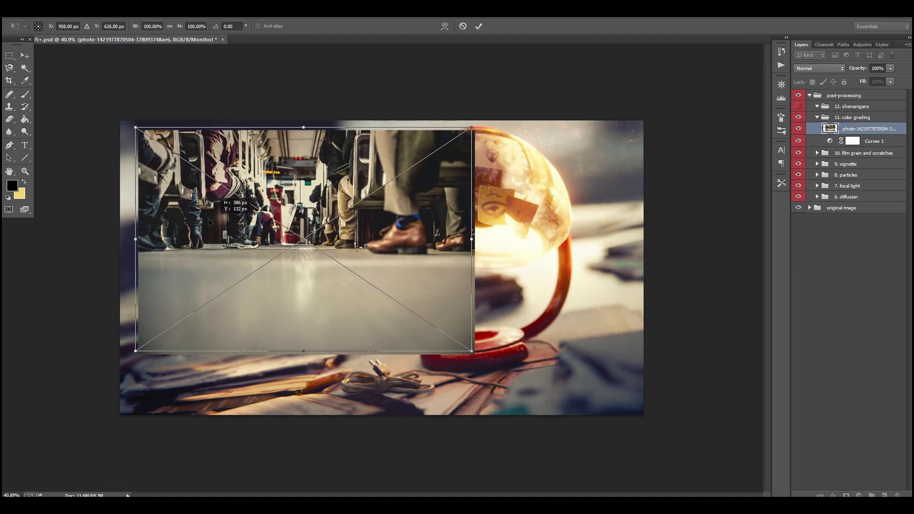
- Scale the subway photo to fill the canvas and move it above the color grading group
{"action": "left_click_drag", "start_coordinate": [210, 221], "coordinate": [192, 217]}
{"action": "left_click_drag", "start_coordinate": [453, 343], "coordinate": [644, 469]}
{"action": "key", "text": "Return"}
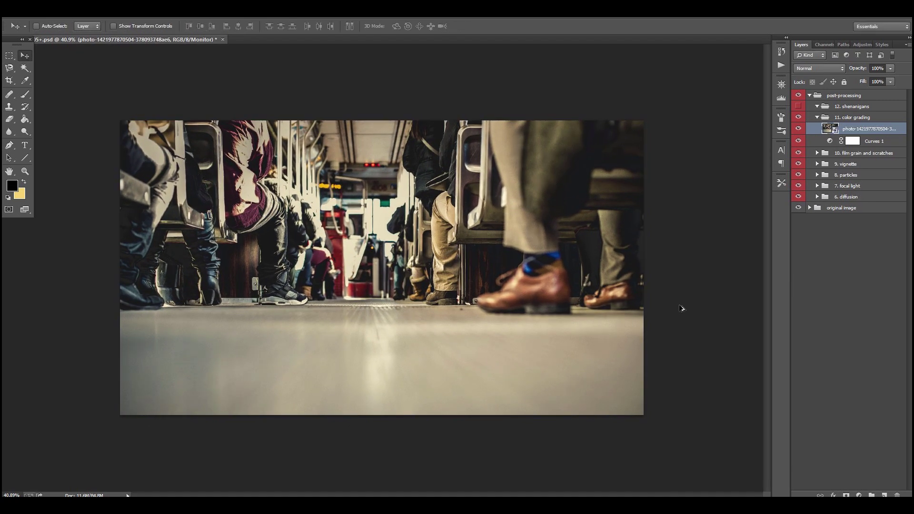
{"action": "scroll", "coordinate": [685, 306], "scroll_direction": "up", "scroll_amount": 1, "text": "alt"}
{"action": "key", "text": "ctrl+bracketright"}
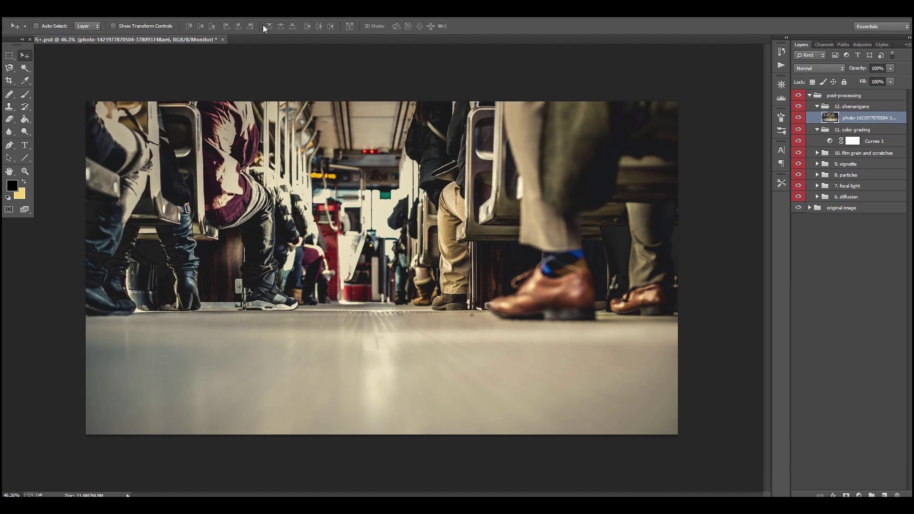
- Apply a Motion Blur filter to the subway photo with increased distance
{"action": "left_click", "coordinate": [157, 12]}
{"action": "left_click", "coordinate": [181, 126]}
{"action": "left_click", "coordinate": [300, 190]}
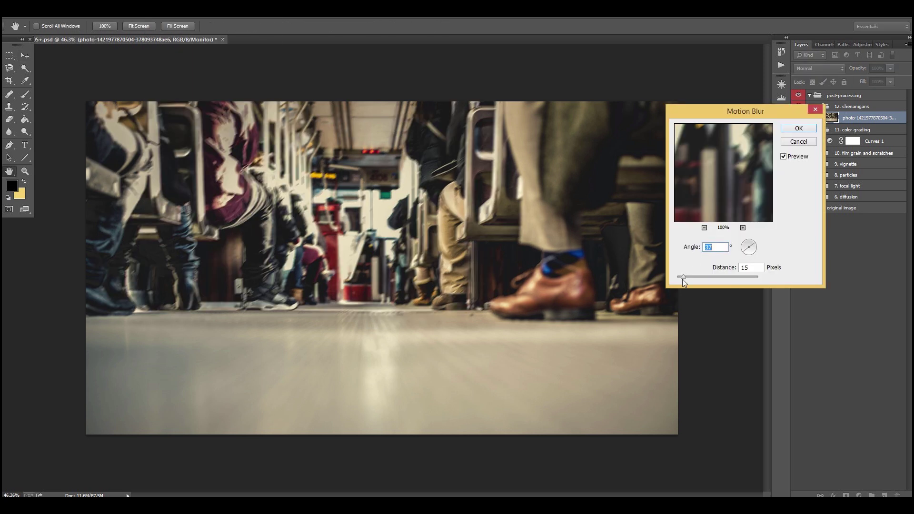
{"action": "left_click_drag", "start_coordinate": [682, 279], "coordinate": [692, 275]}
{"action": "key", "text": "Return"}
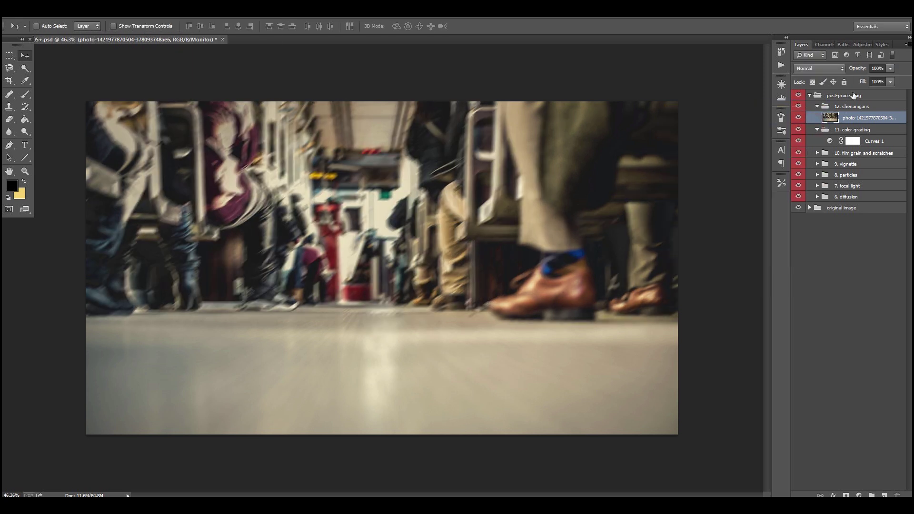
- Brighten the photo's midtones with Curves and set the layer to Overlay blending
{"action": "key", "text": "ctrl+m"}
{"action": "mouse_move", "coordinate": [756, 220]}
{"action": "left_mouse_down"}
{"action": "mouse_move", "coordinate": [739, 202]}
{"action": "mouse_move", "coordinate": [745, 216]}
{"action": "left_mouse_up"}
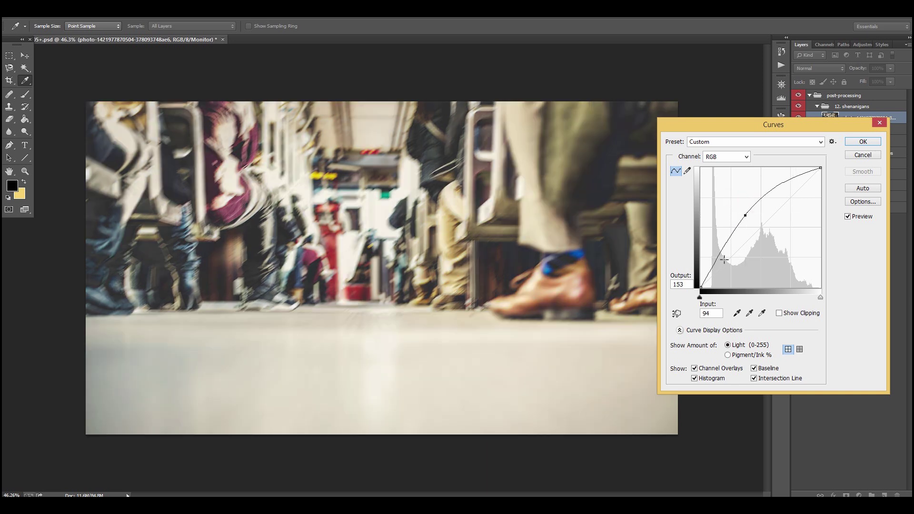
{"action": "left_click_drag", "start_coordinate": [724, 259], "coordinate": [722, 254]}
{"action": "left_click_drag", "start_coordinate": [745, 216], "coordinate": [748, 207]}
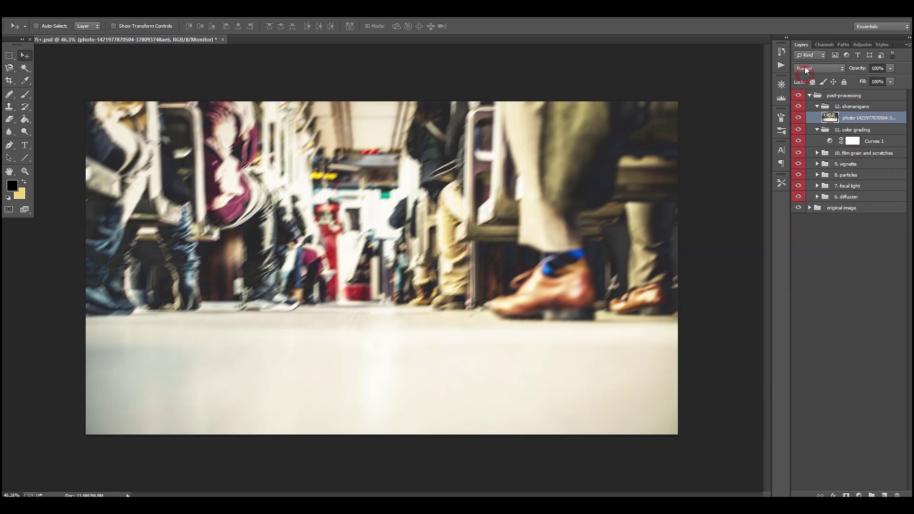
{"action": "left_click", "coordinate": [818, 68]}
{"action": "left_click", "coordinate": [818, 192]}
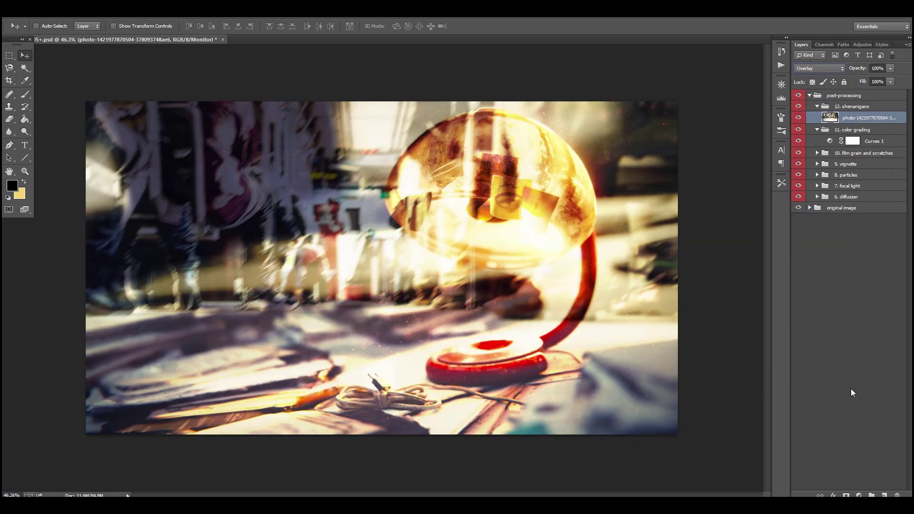
- Add an inverted black layer mask to hide the photo overlay completely
{"action": "left_click", "coordinate": [846, 495]}
{"action": "key", "text": "b"}
{"action": "key", "text": "d"}
{"action": "key", "text": "x"}
{"action": "key", "text": "ctrl+i"}
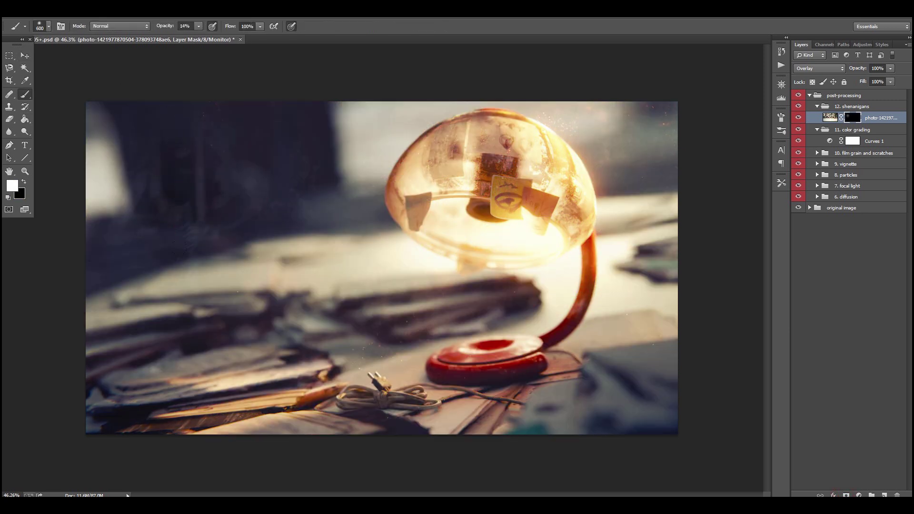
- Paint white on the mask to faintly reveal the overlay at lower left and the lamp's upper right
{"action": "key", "text": "bracketleft"}
{"action": "key", "text": "bracketleft"}
{"action": "mouse_move", "coordinate": [353, 419]}
{"action": "left_mouse_down"}
{"action": "mouse_move", "coordinate": [296, 367]}
{"action": "mouse_move", "coordinate": [199, 323]}
{"action": "left_mouse_up"}
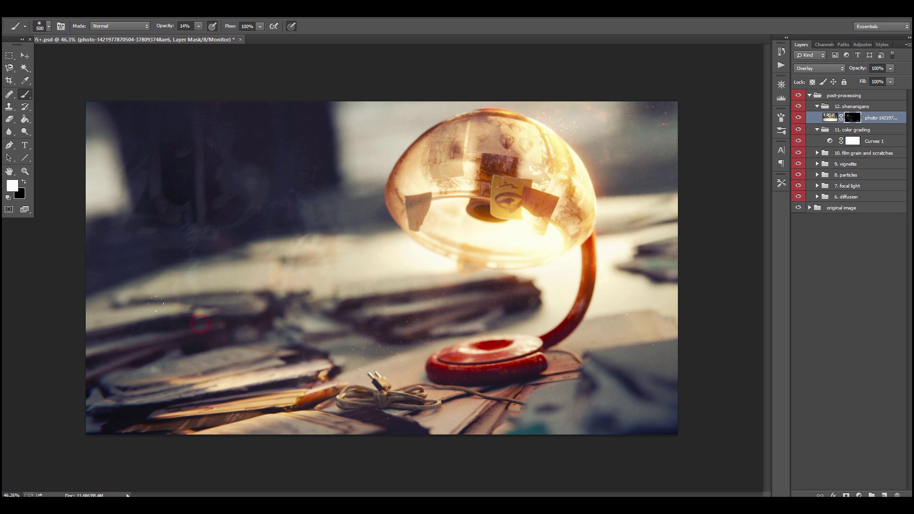
{"action": "mouse_move", "coordinate": [628, 105]}
{"action": "left_mouse_down"}
{"action": "mouse_move", "coordinate": [607, 137]}
{"action": "mouse_move", "coordinate": [602, 190]}
{"action": "left_mouse_up"}
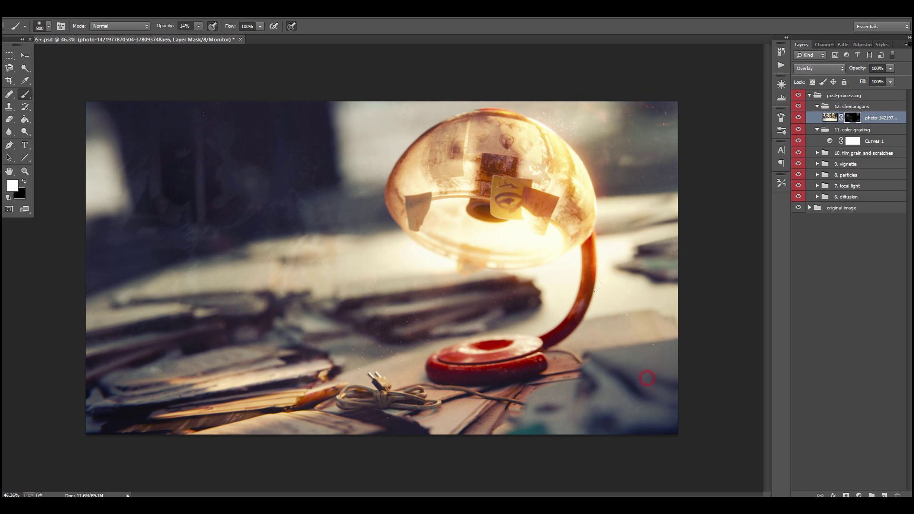
{"action": "key", "text": "bracketleft"}
{"action": "left_click", "coordinate": [156, 281]}
- Paint black with a 400 brush to hide the overlay near the upper left, then compare
{"action": "key", "text": "x"}
{"action": "key", "text": "bracketleft"}
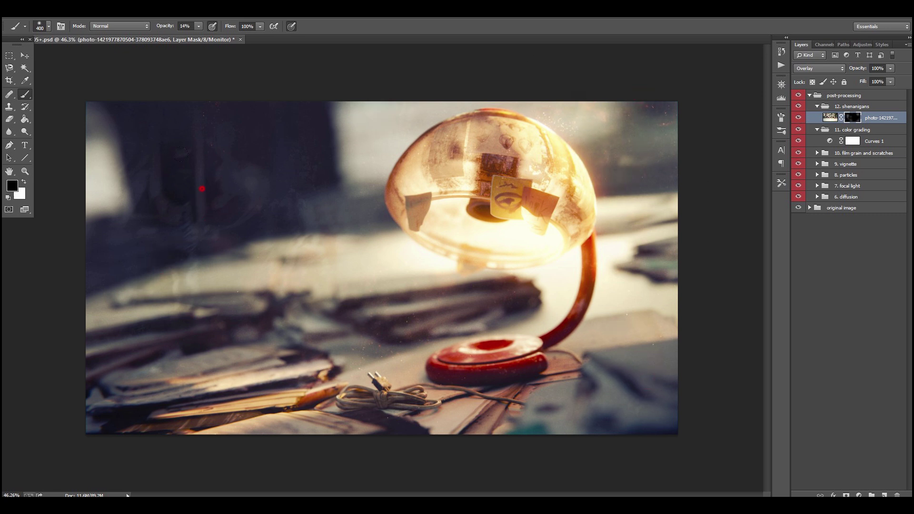
{"action": "left_click", "coordinate": [196, 174]}
{"action": "scroll", "coordinate": [167, 214], "scroll_direction": "down", "scroll_amount": 1, "text": "alt"}
{"action": "left_click", "coordinate": [830, 118]}
{"action": "left_click", "coordinate": [798, 117]}
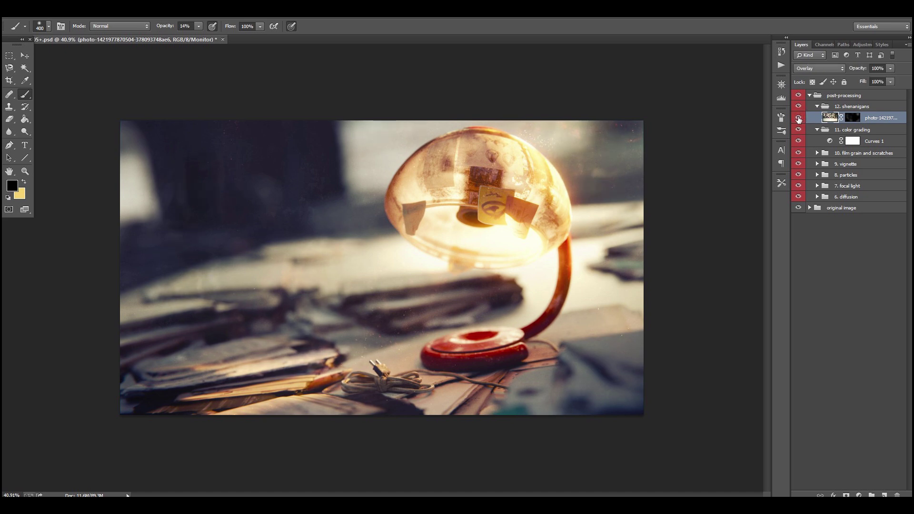